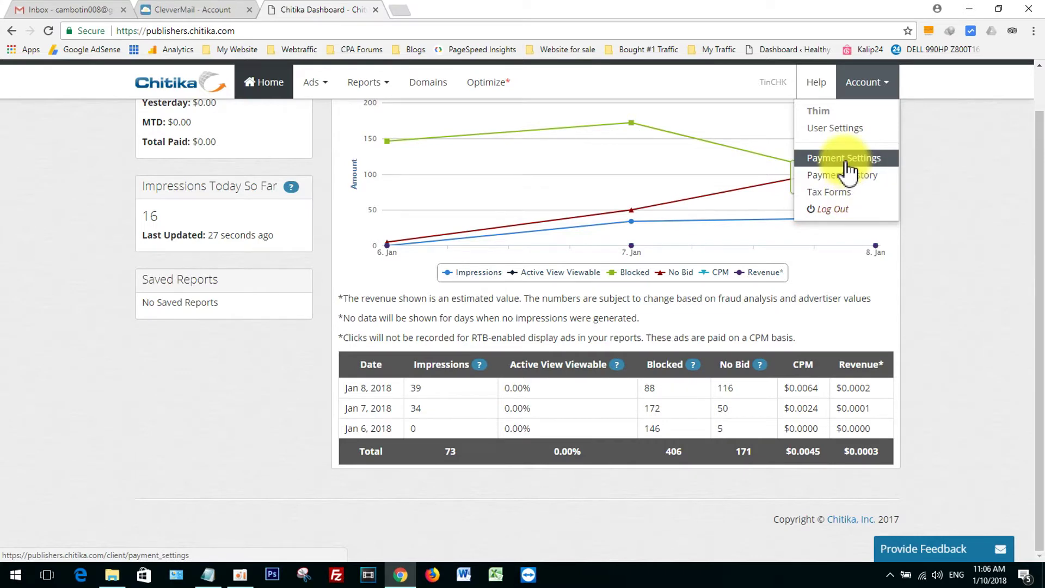
# Open the account's payment settings and review the Payoneer payout information.
pyautogui.click(847, 162)
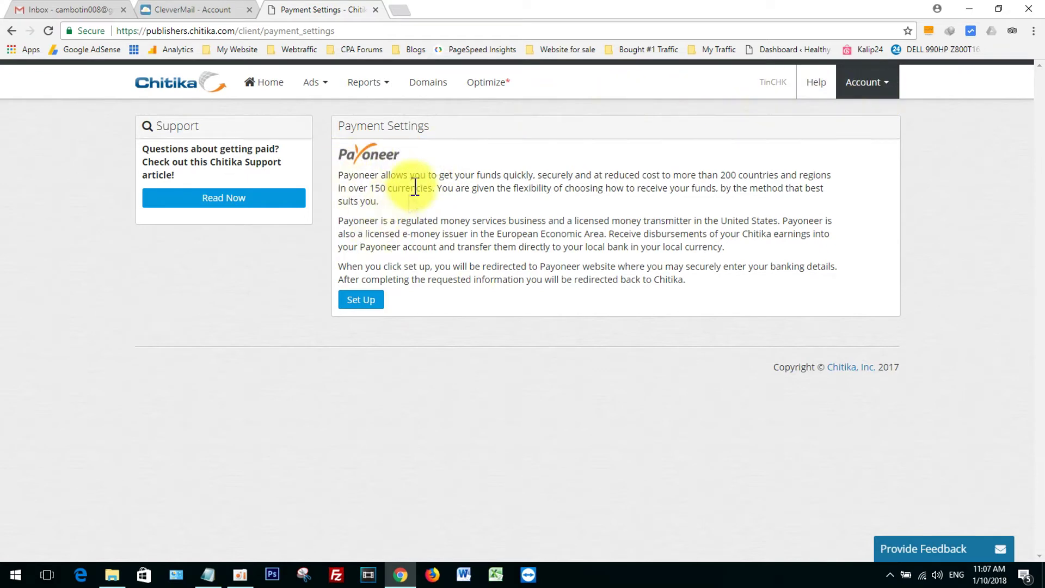
pyautogui.click(876, 86)
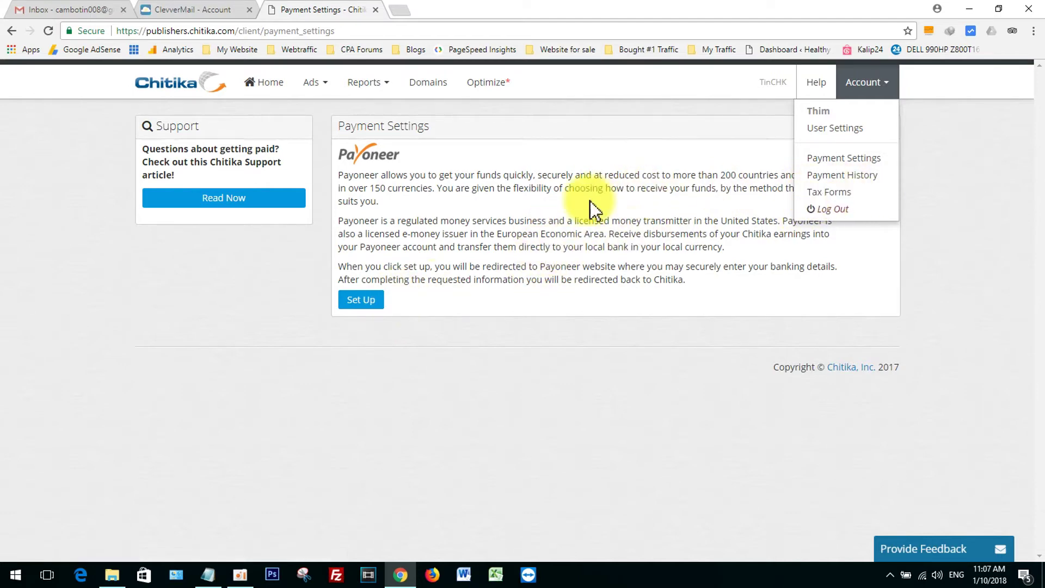
pyautogui.click(645, 241)
# Go to the account's tax forms page, review the W-9 and W-8BEN options, and start a W-8BEN submission.
pyautogui.click(877, 95)
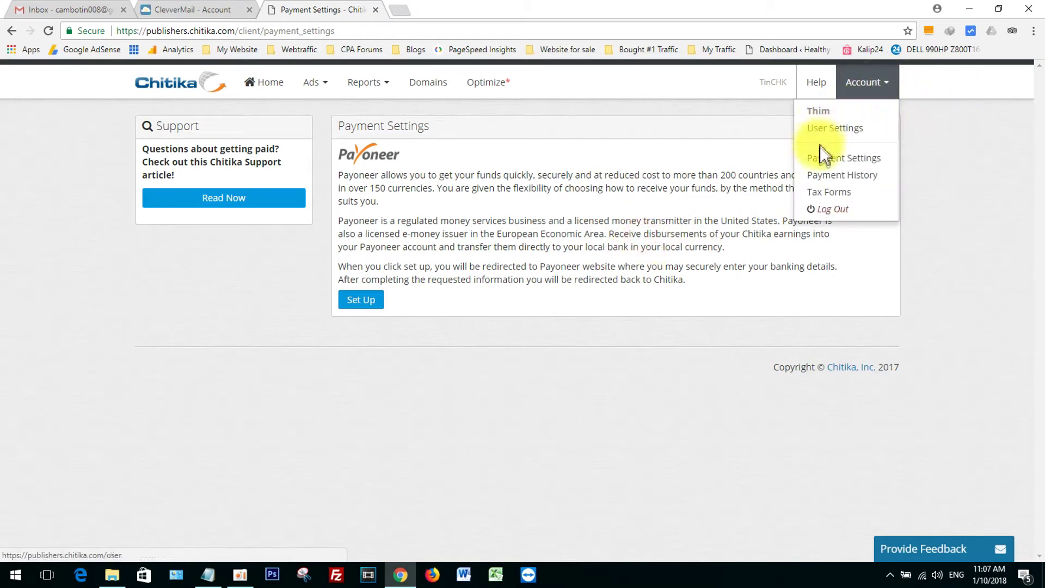
pyautogui.click(832, 193)
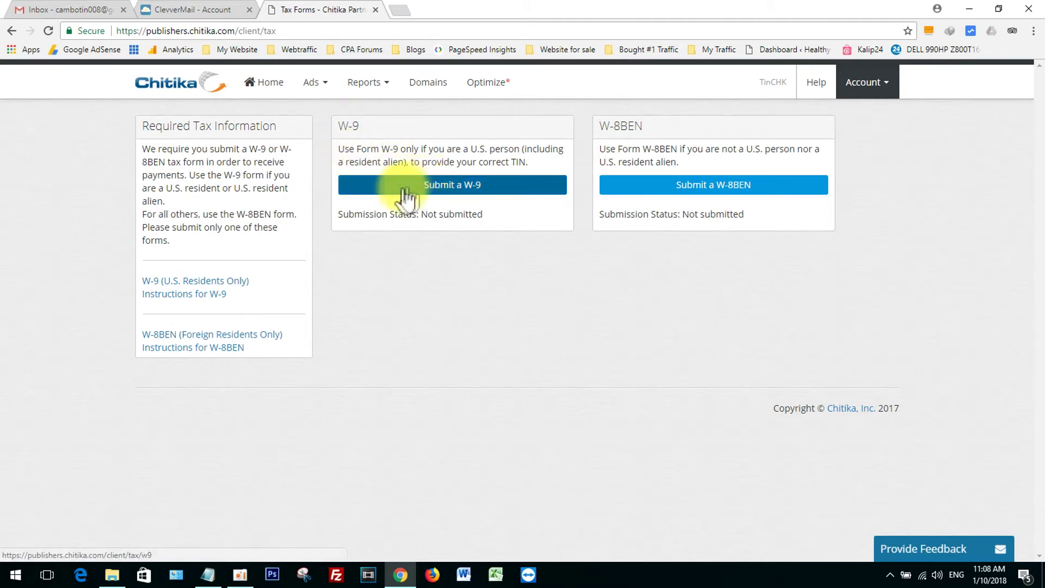
pyautogui.doubleClick(471, 151)
pyautogui.click(398, 154)
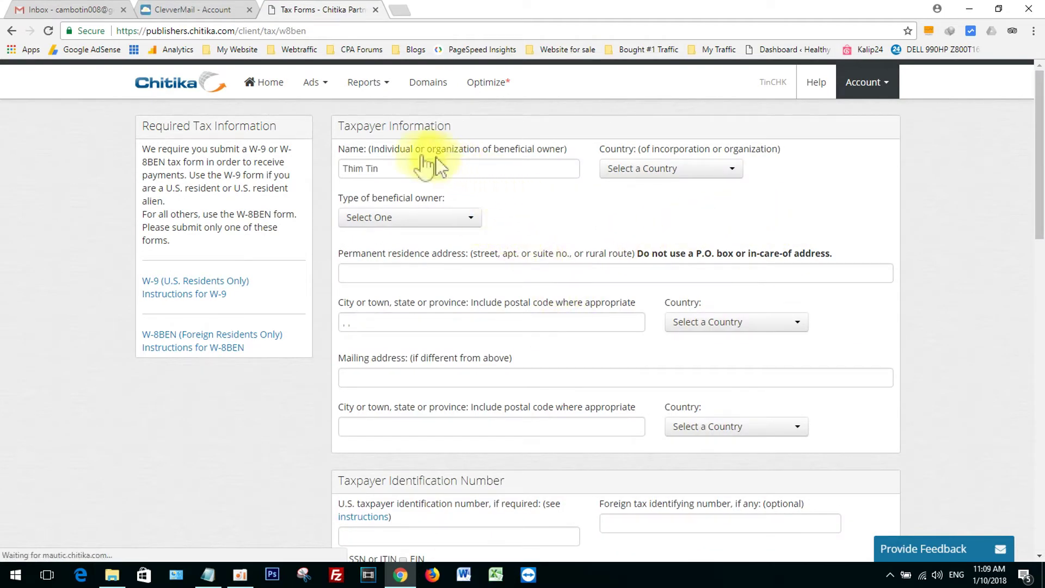
pyautogui.moveTo(387, 168); pyautogui.dragTo(336, 180)
pyautogui.click(497, 214)
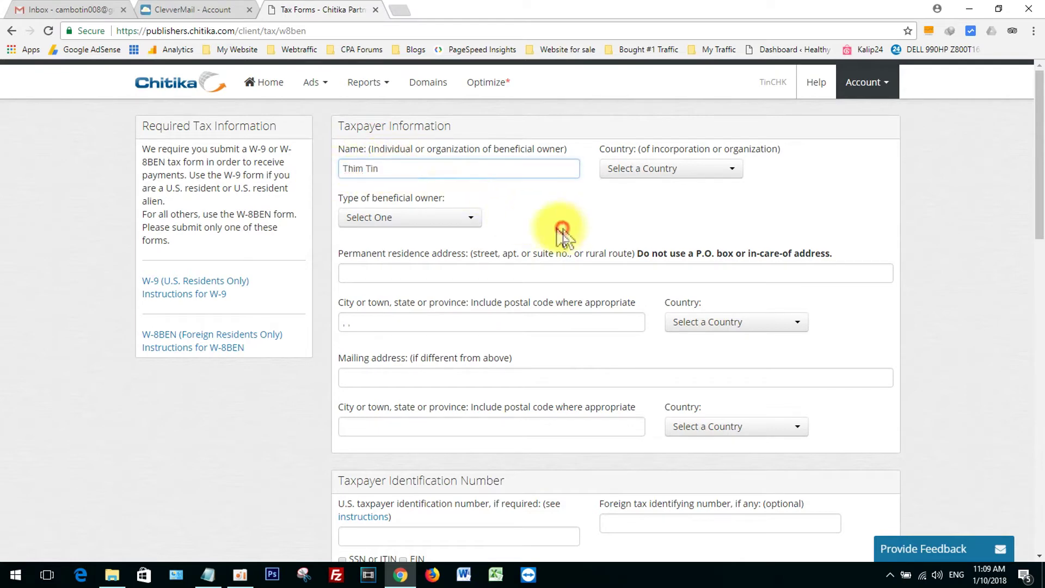
pyautogui.moveTo(484, 169); pyautogui.dragTo(298, 175)
pyautogui.click(563, 191)
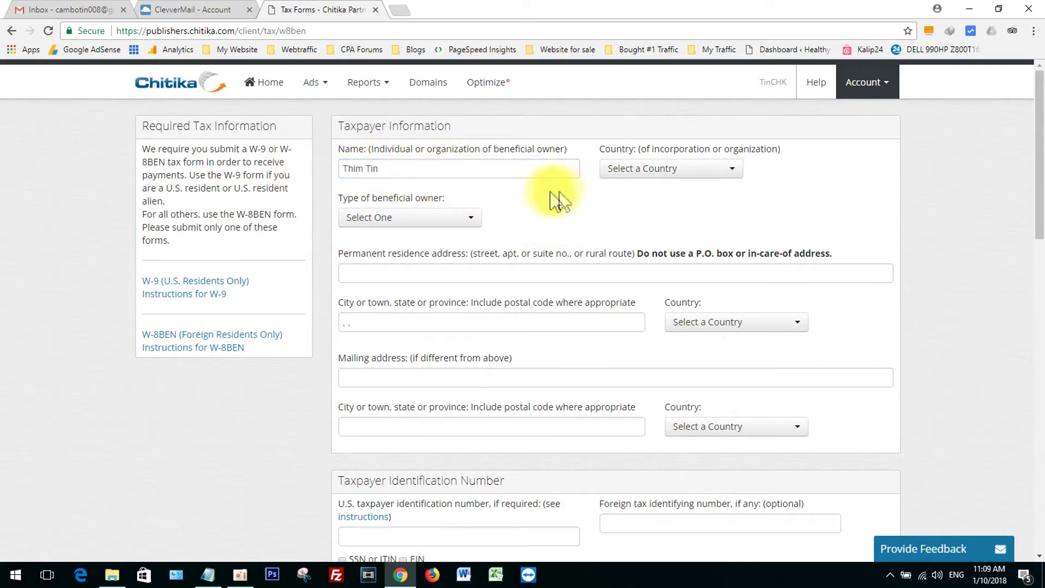
pyautogui.click(524, 173)
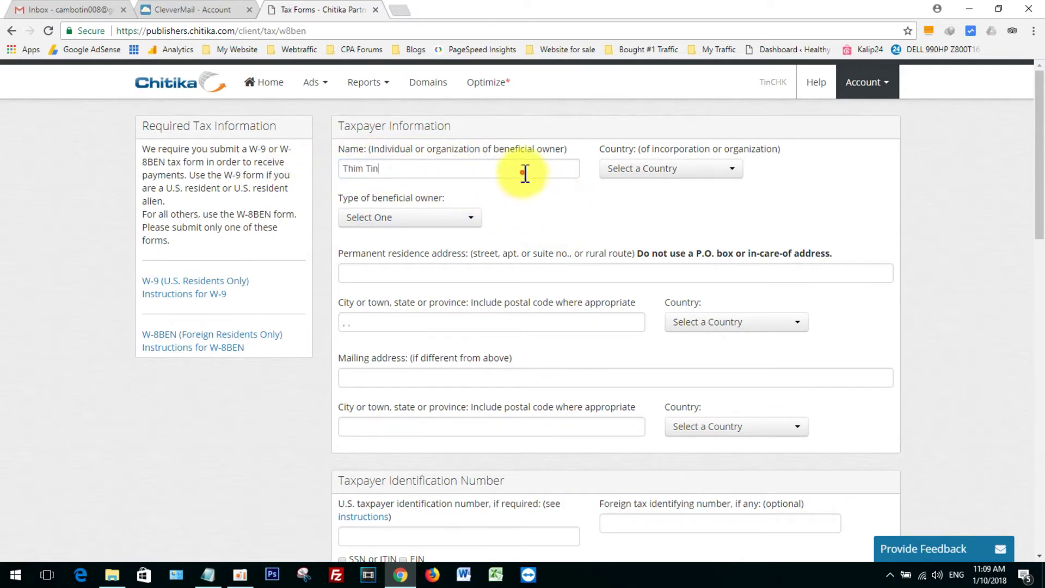
pyautogui.click(631, 237)
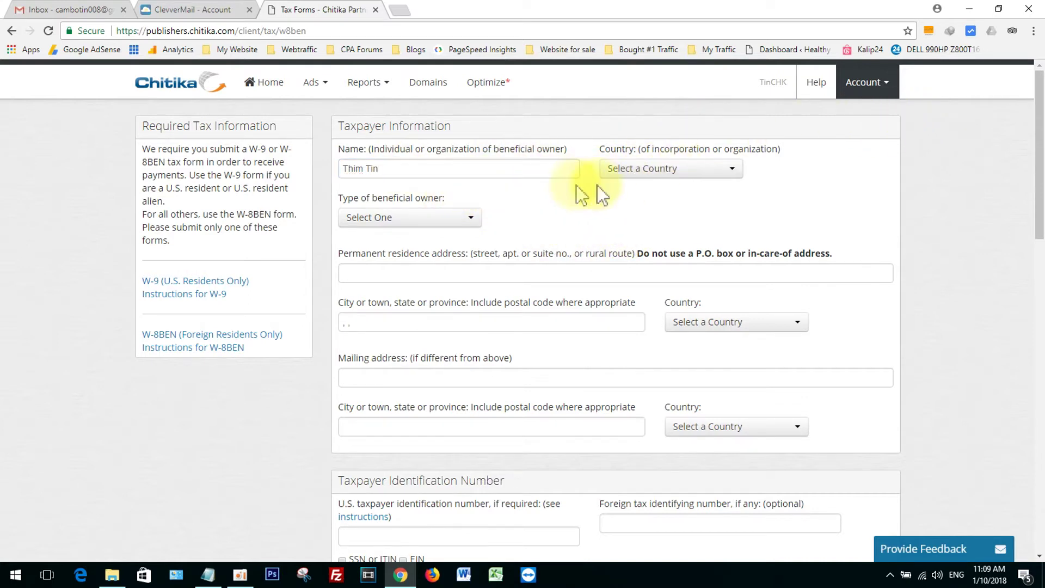
# Set the taxpayer's country to Cambodia and the type of beneficial owner to Individual.
pyautogui.click(658, 174)
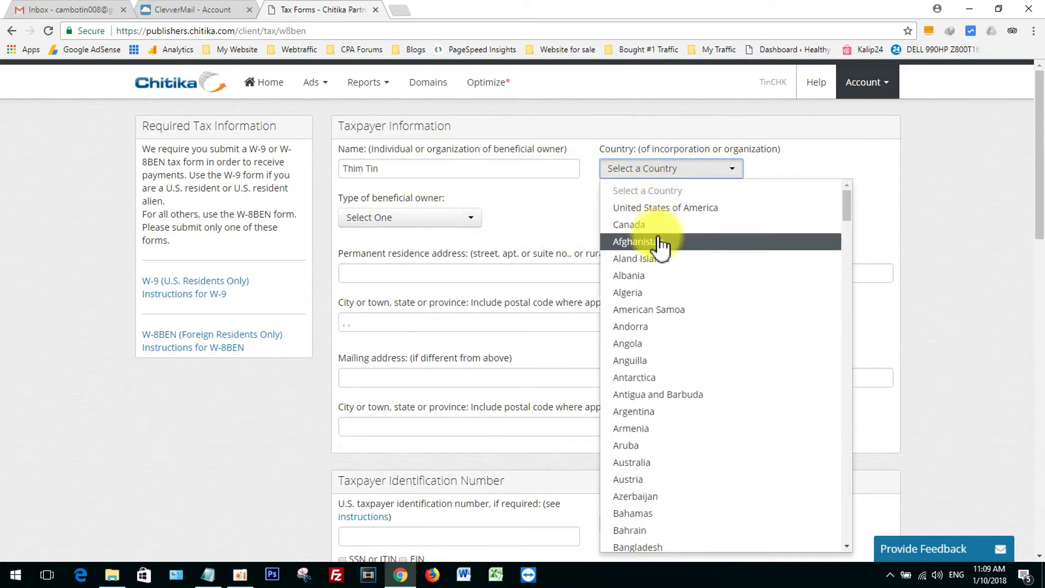
pyautogui.scroll(-7, 656, 261)
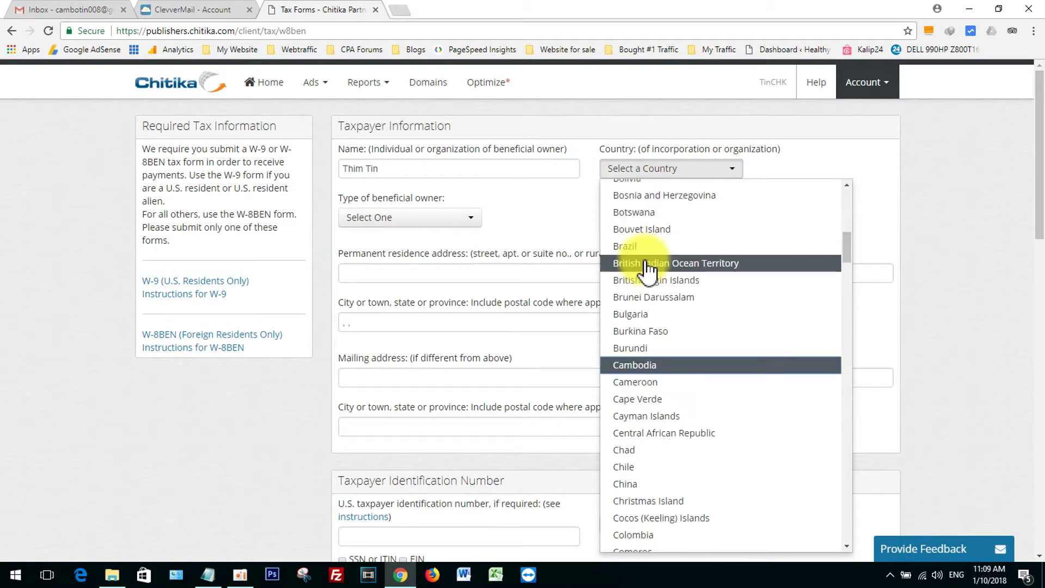
pyautogui.click(666, 365)
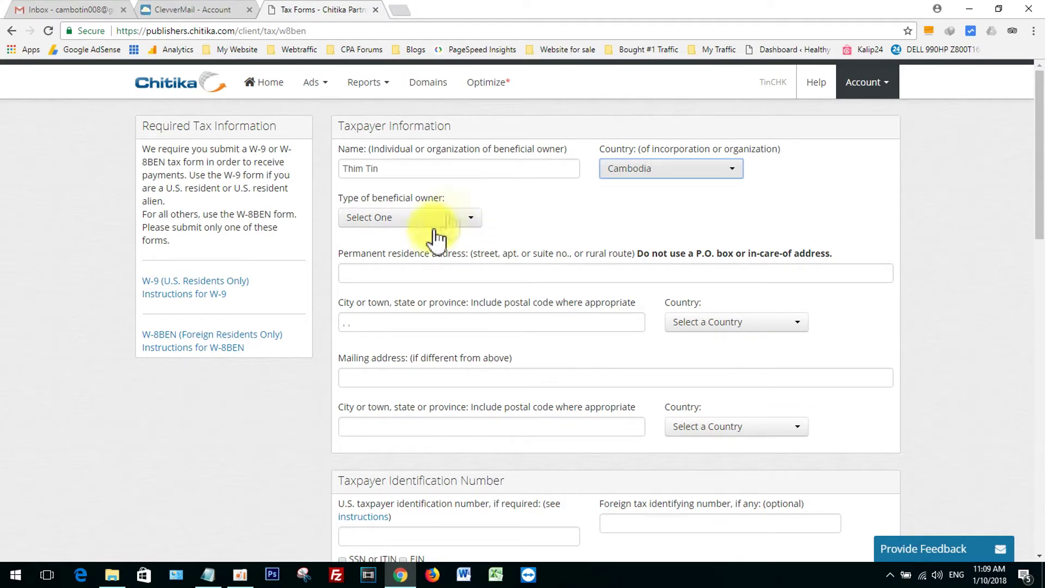
pyautogui.click(478, 219)
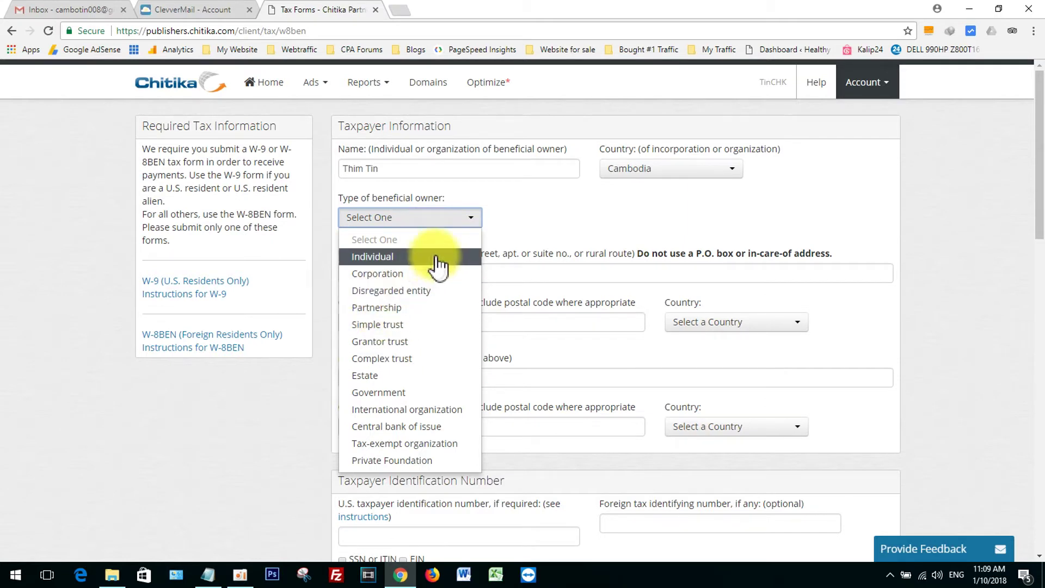
pyautogui.click(394, 258)
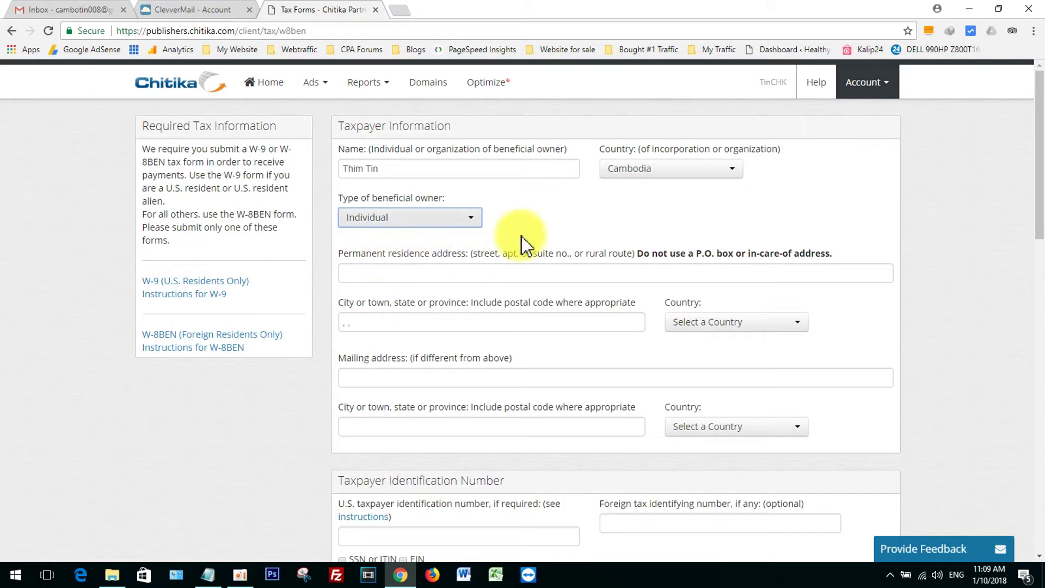
# Switch to the ClevverMail account page and copy the street from the invoicing address.
pyautogui.click(521, 274)
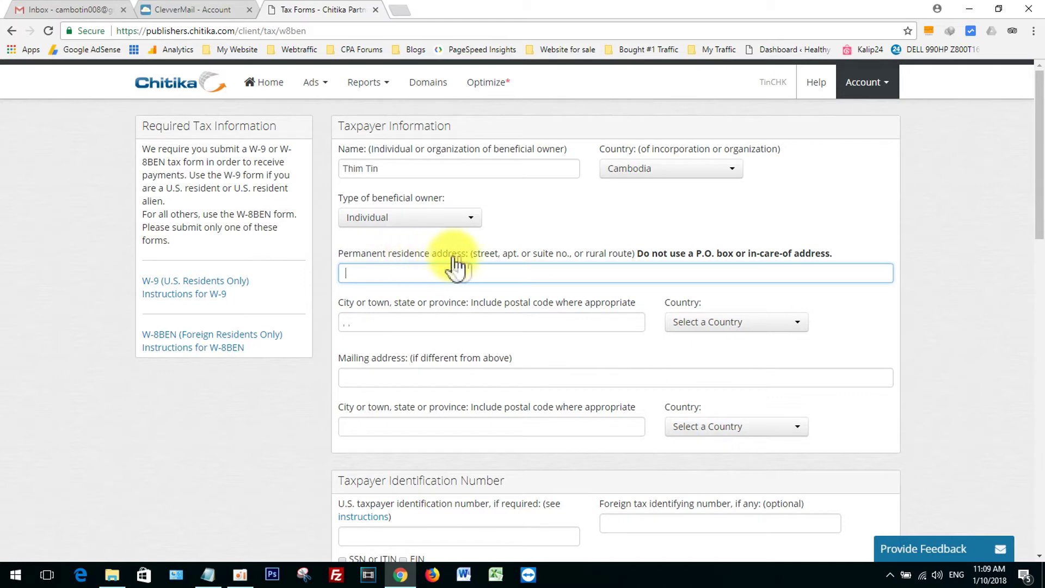
pyautogui.click(481, 279)
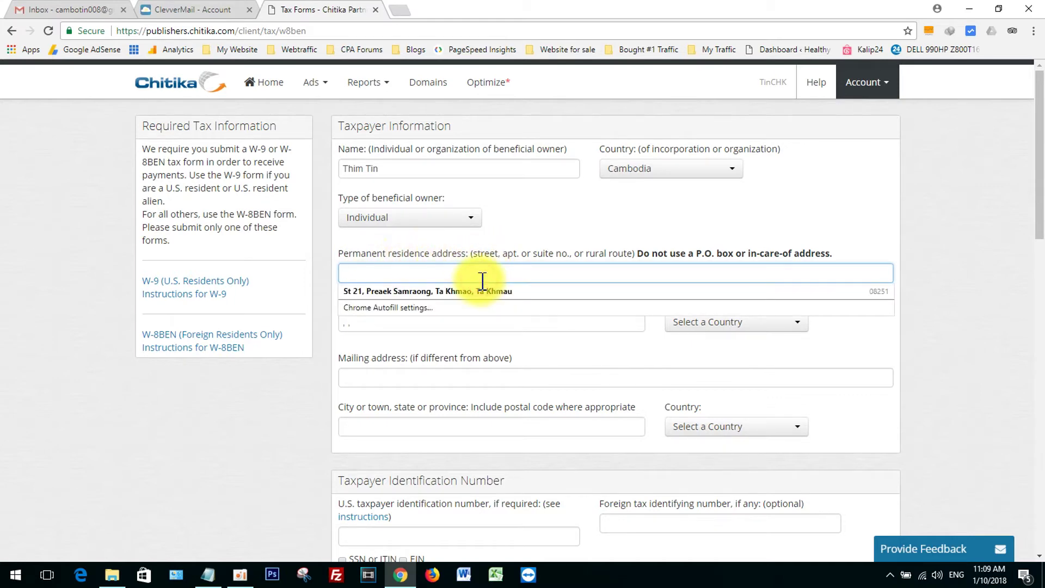
pyautogui.click(318, 338)
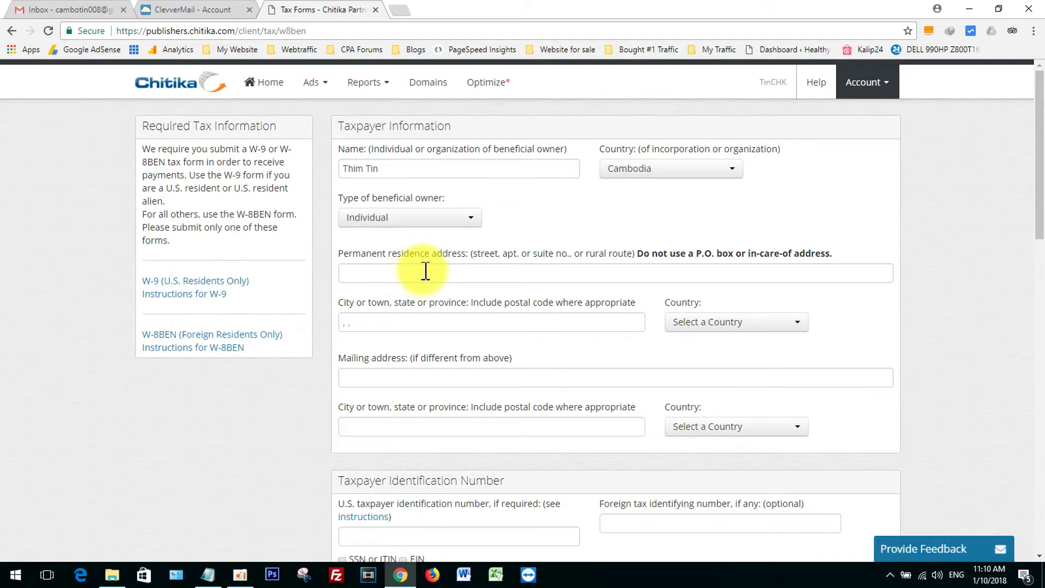
pyautogui.click(427, 270)
pyautogui.click(202, 10)
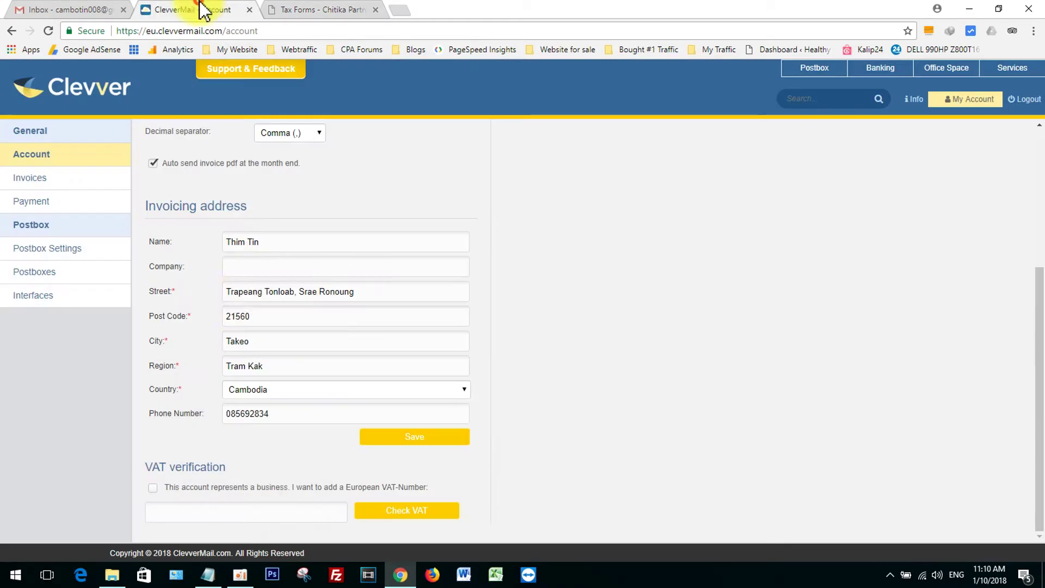
pyautogui.moveTo(392, 289); pyautogui.dragTo(209, 301)
pyautogui.rightClick(275, 290)
pyautogui.click(309, 316)
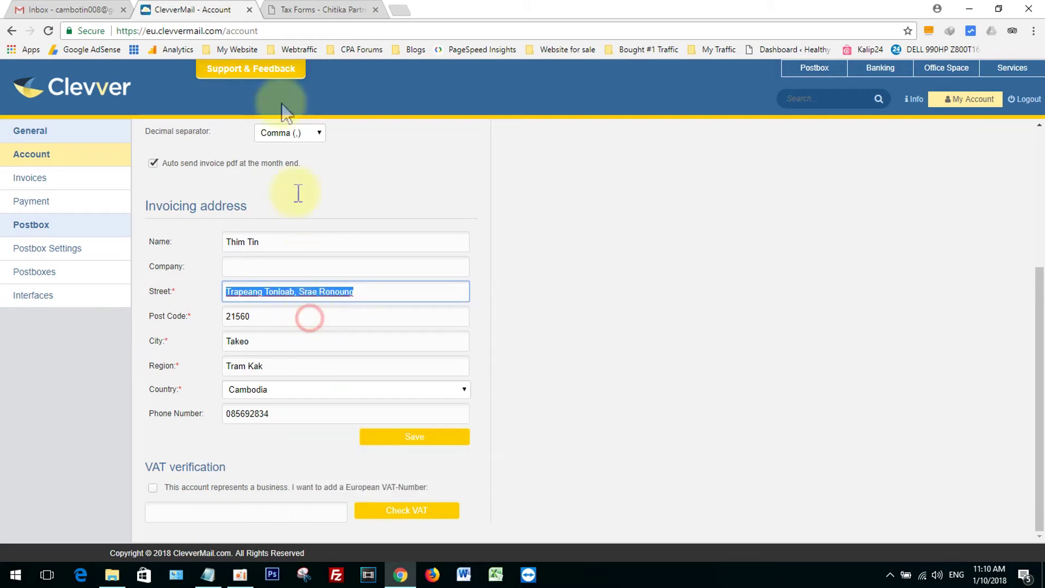
# Return to the Chitika W-8BEN form and paste the copied street into the permanent residence address.
pyautogui.click(313, 10)
pyautogui.click(526, 358)
pyautogui.moveTo(345, 273); pyautogui.dragTo(497, 273)
pyautogui.click(501, 272)
pyautogui.click(494, 325)
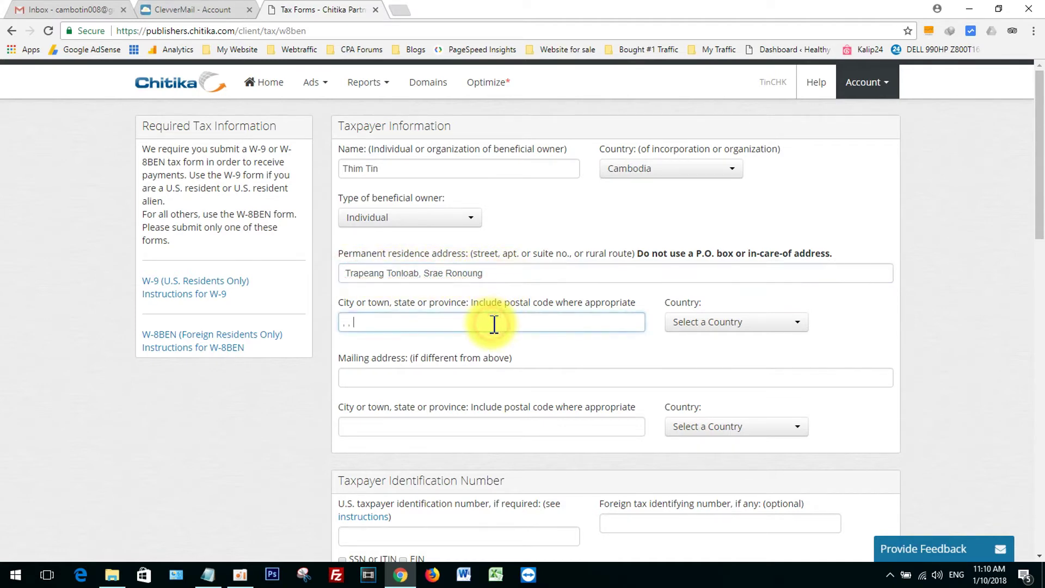
pyautogui.click(517, 275)
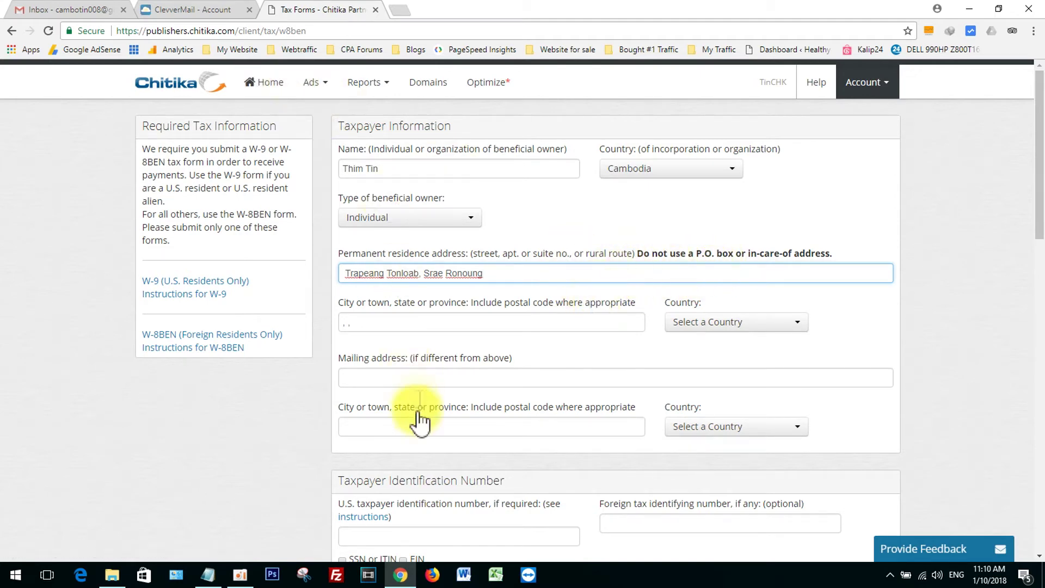
# Copy the post code from the ClevverMail invoicing address and return to the Chitika tax form.
pyautogui.click(164, 9)
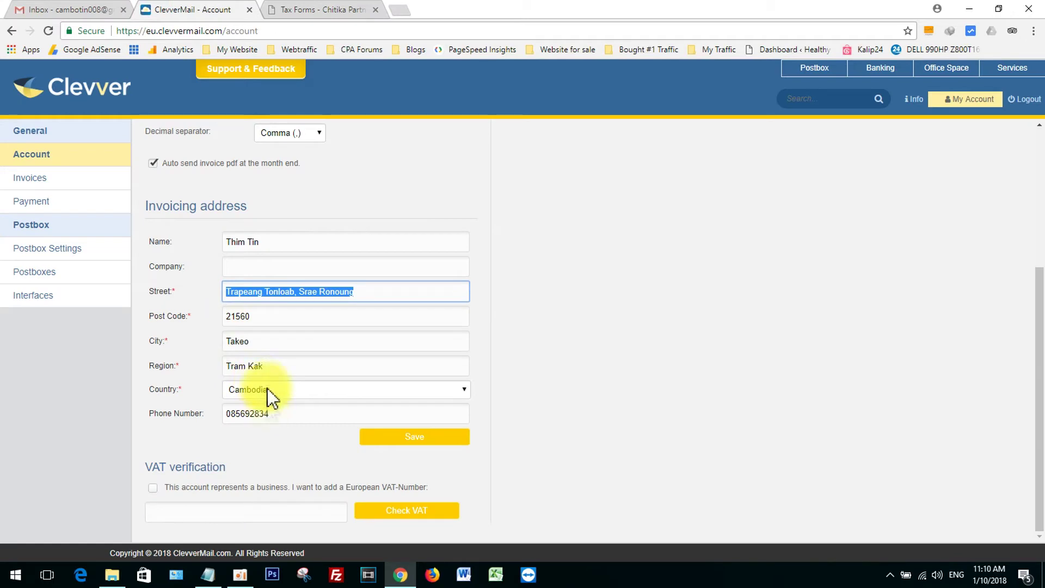
pyautogui.doubleClick(263, 316)
pyautogui.rightClick(234, 318)
pyautogui.click(269, 345)
pyautogui.click(305, 9)
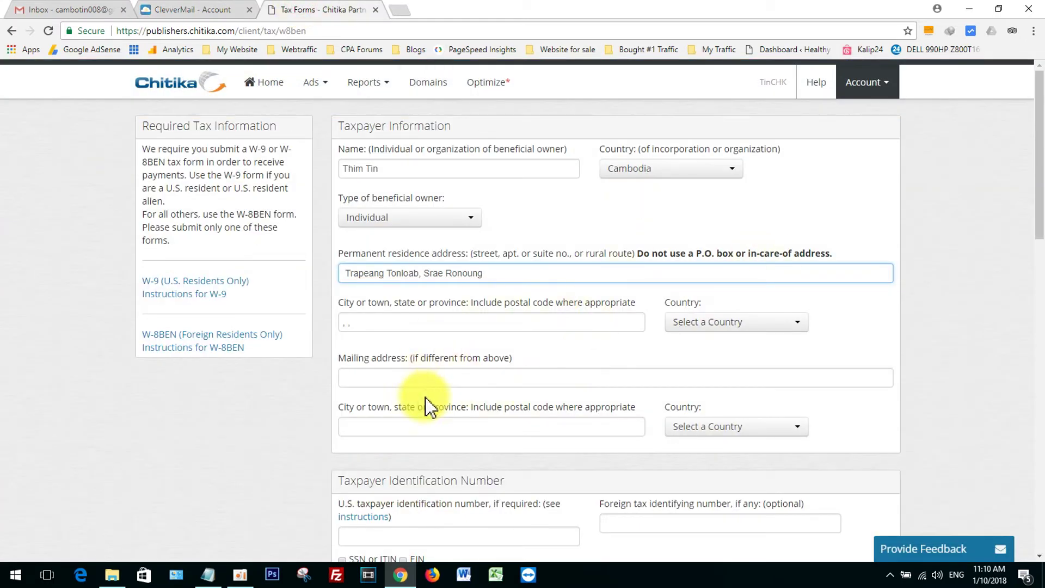
pyautogui.moveTo(618, 272); pyautogui.dragTo(386, 272)
pyautogui.click(508, 319)
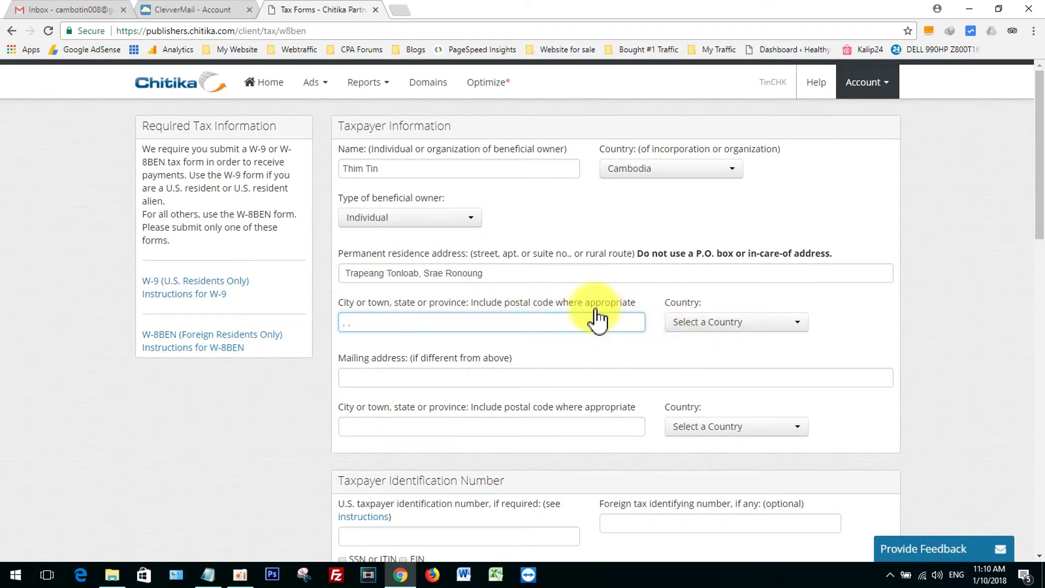
pyautogui.click(556, 316)
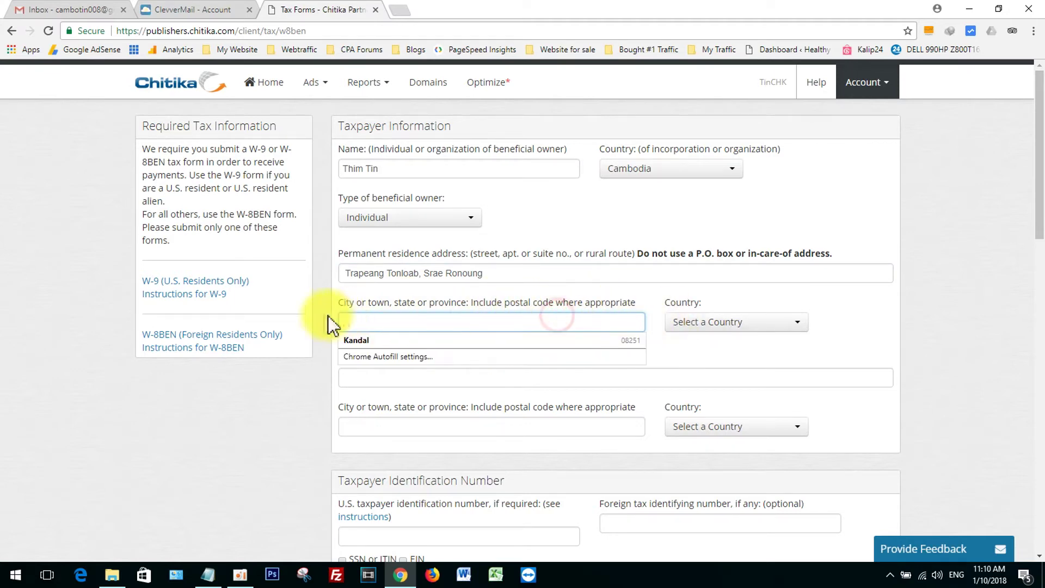
pyautogui.press('BackSpace')
pyautogui.press('BackSpace')
pyautogui.press('BackSpace')
pyautogui.click(355, 325)
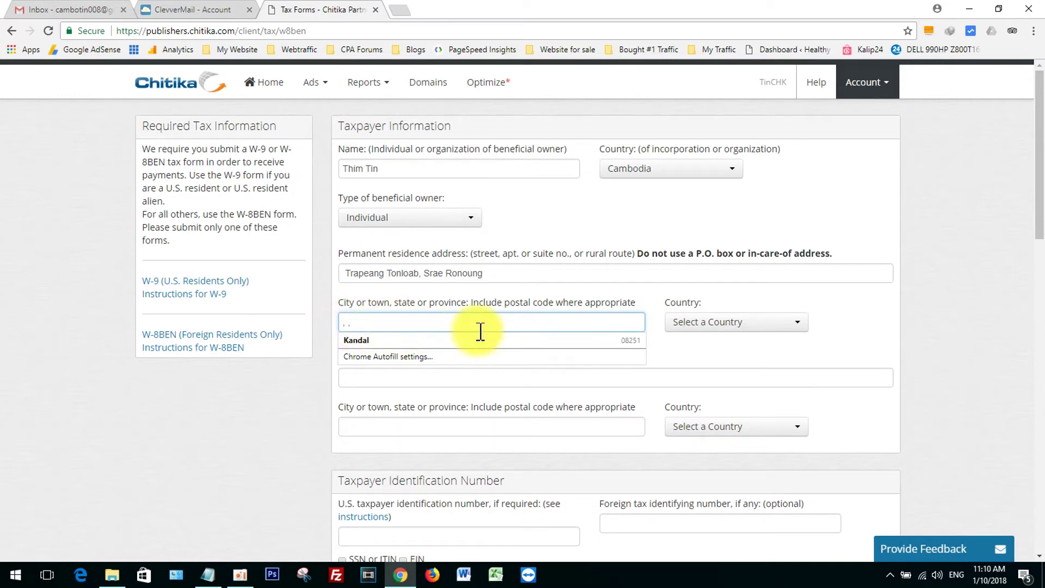
pyautogui.click(384, 381)
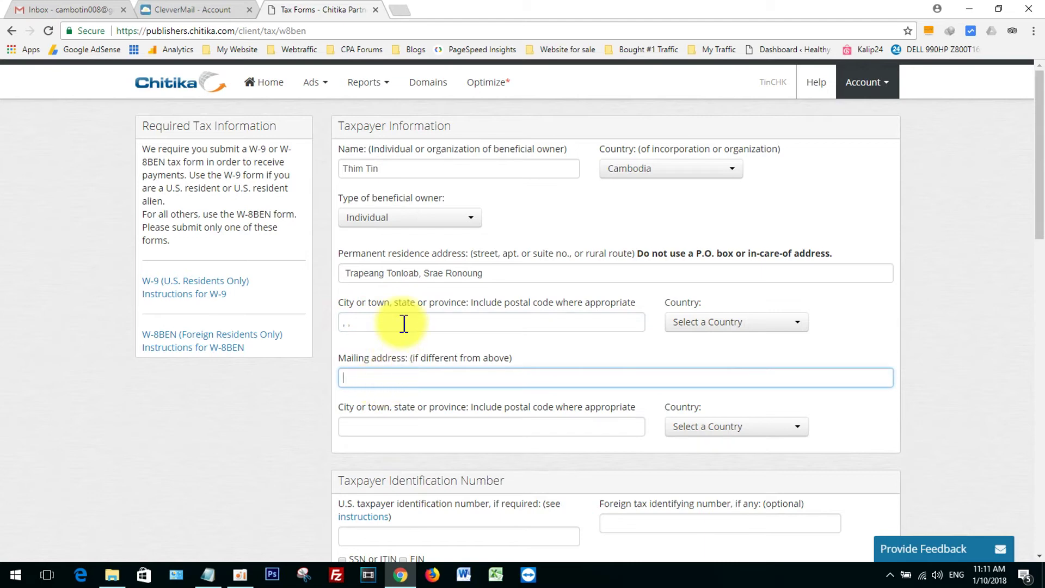
# Fill in the permanent address's town, province and postal code, and set its country to Cambodia.
pyautogui.click(343, 321)
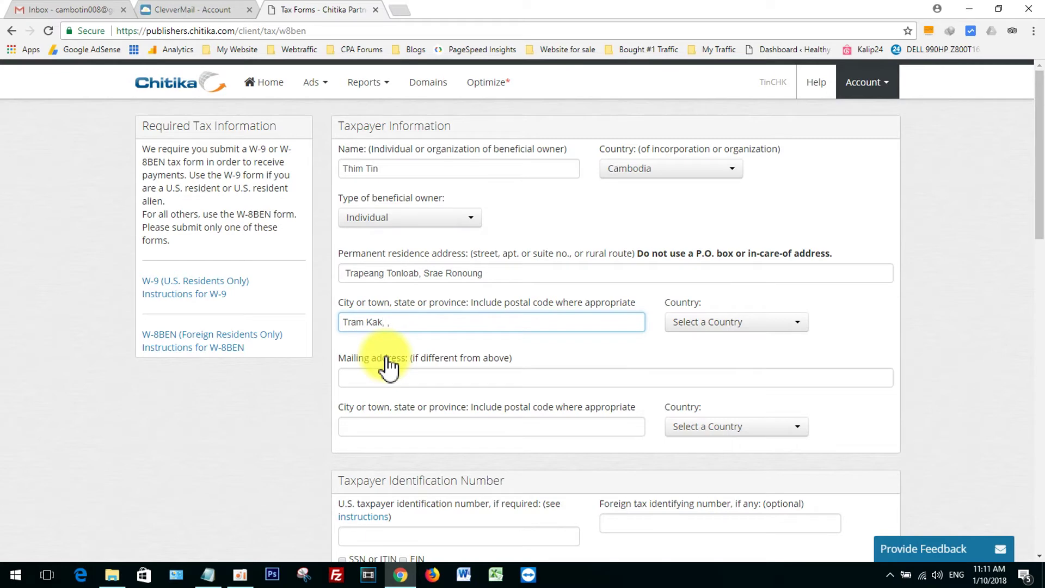
pyautogui.write(', ,')
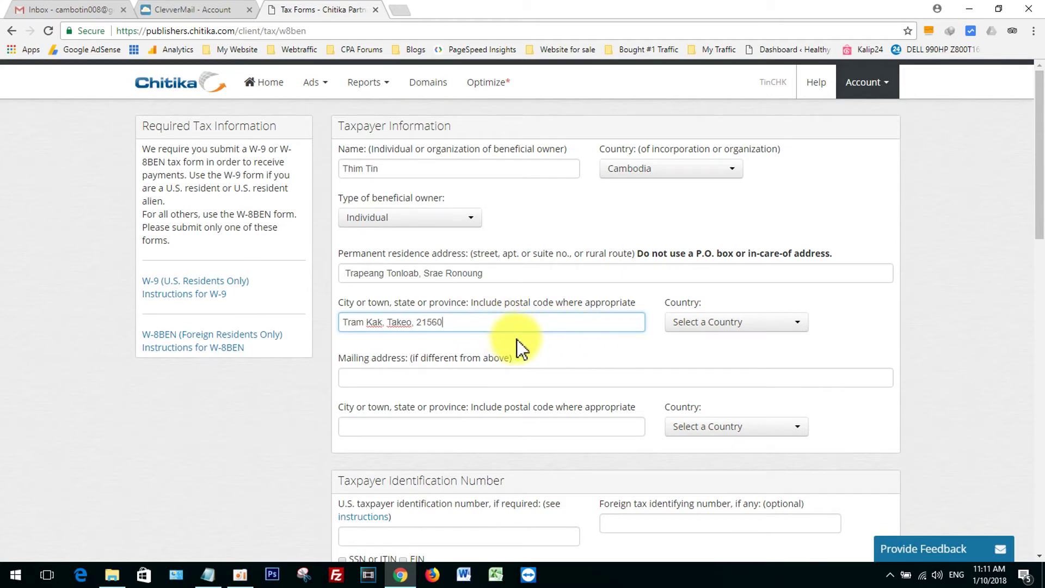
pyautogui.click(748, 325)
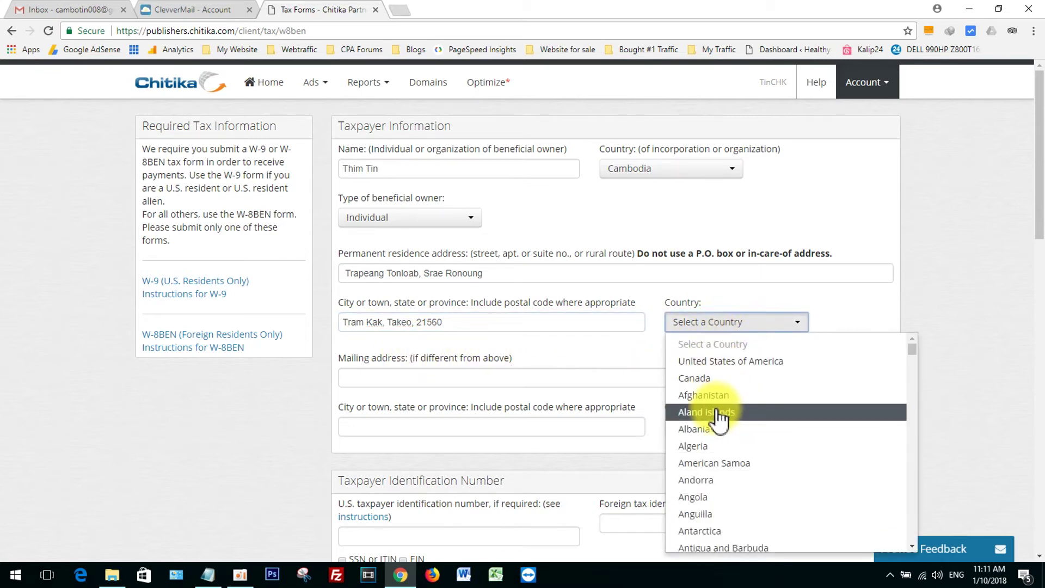
pyautogui.write('am')
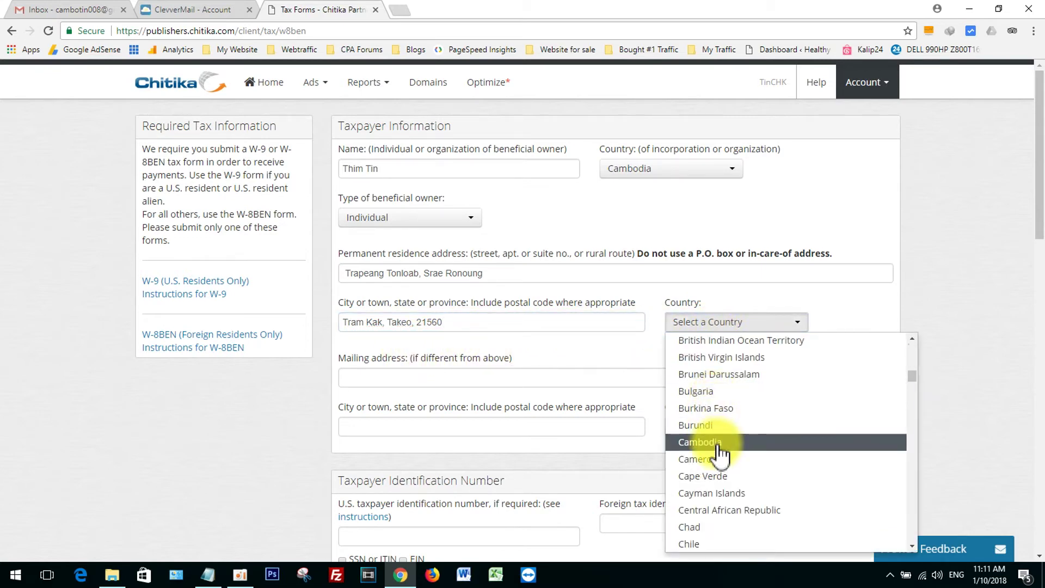
pyautogui.click(717, 443)
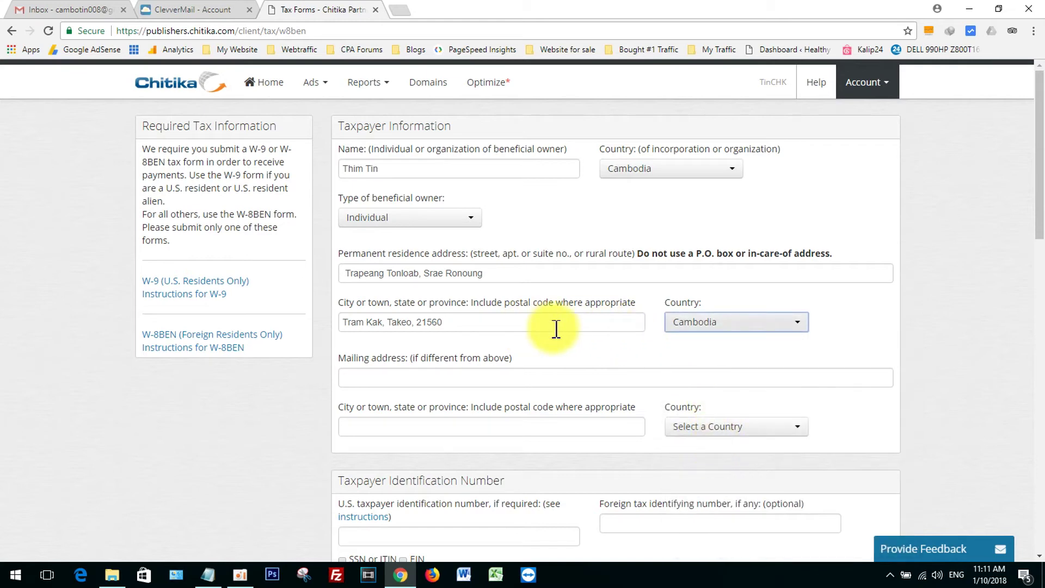
pyautogui.click(475, 324)
pyautogui.doubleClick(452, 329)
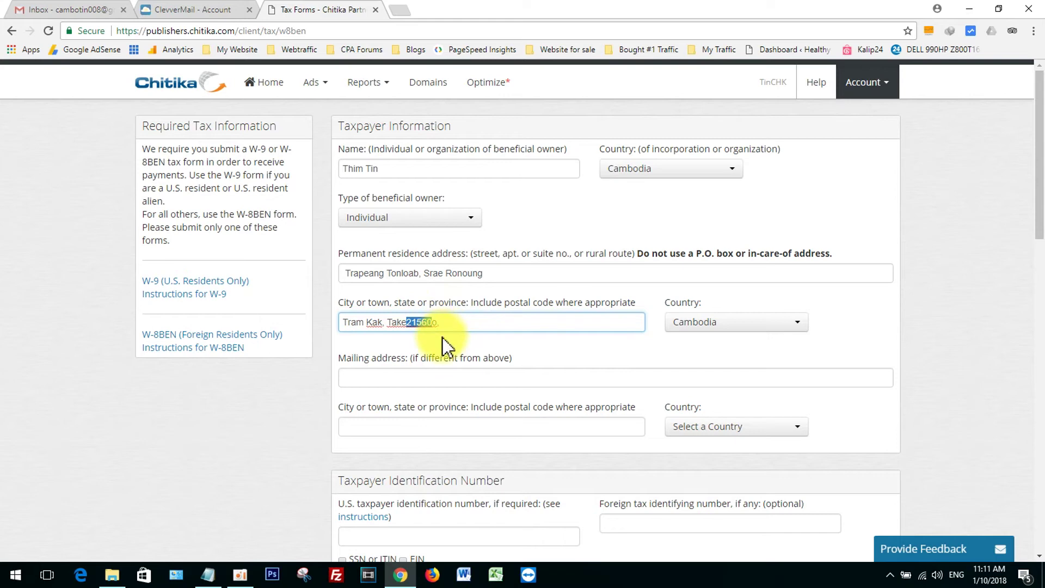
pyautogui.click(448, 327)
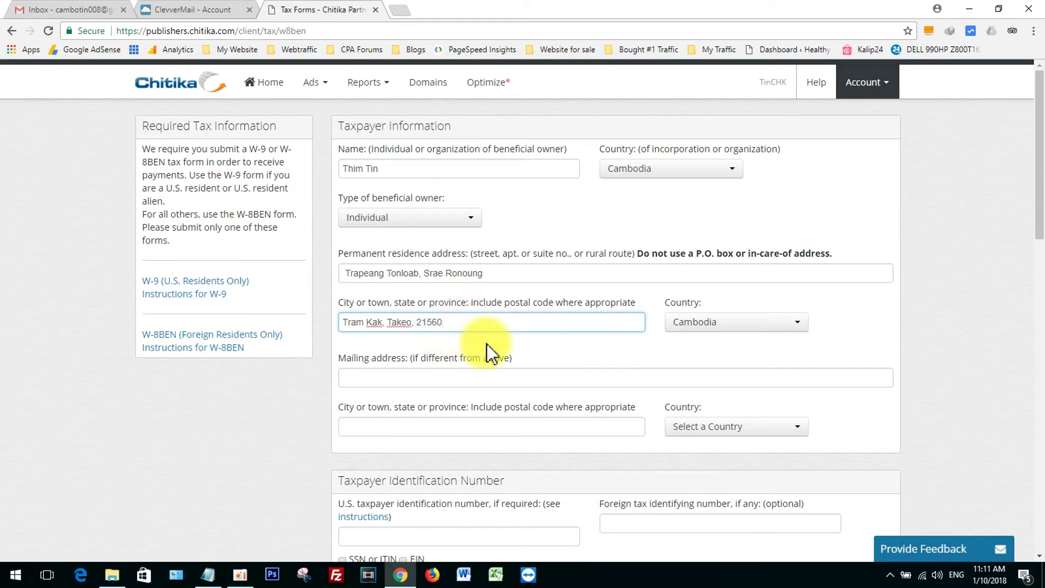
pyautogui.click(415, 323)
pyautogui.click(474, 324)
pyautogui.scroll(-3, 608, 345)
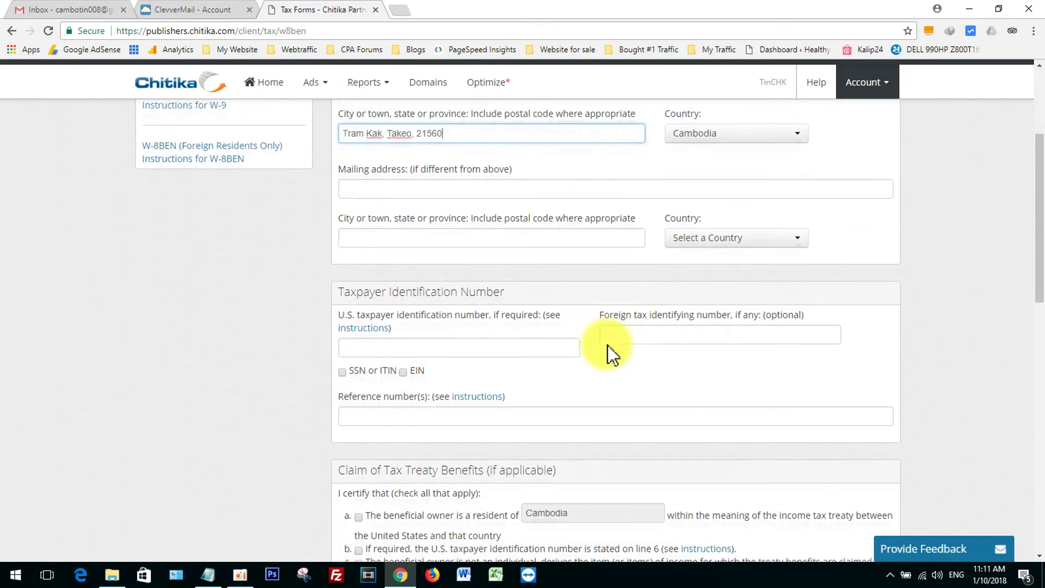
# Examine the optional mailing address fields and the Taxpayer Identification Number section of the W-8BEN form.
pyautogui.scroll(1, 607, 346)
pyautogui.click(433, 249)
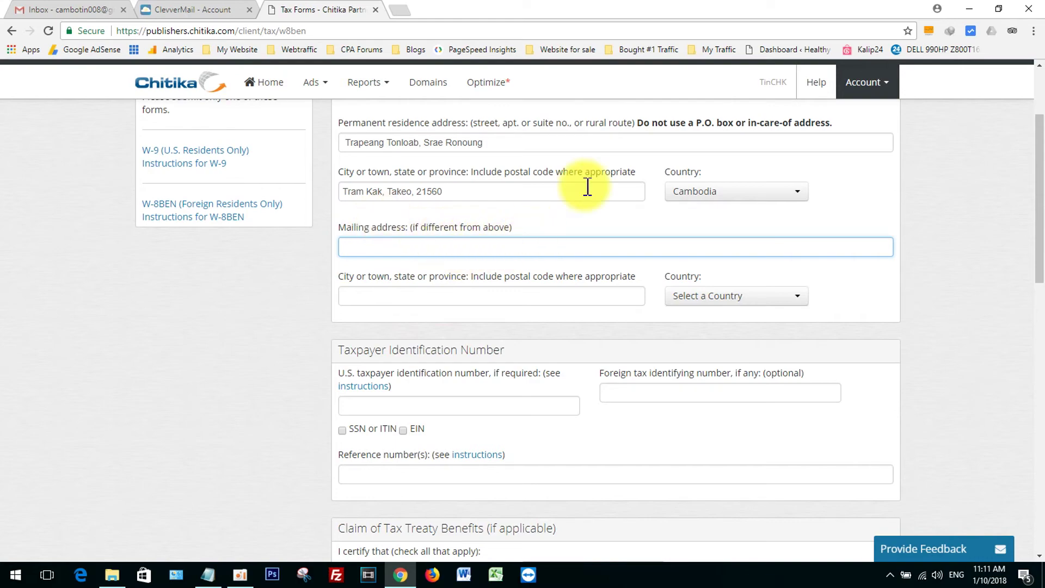
pyautogui.scroll(2, 648, 170)
pyautogui.scroll(-4, 635, 187)
pyautogui.scroll(1, 729, 259)
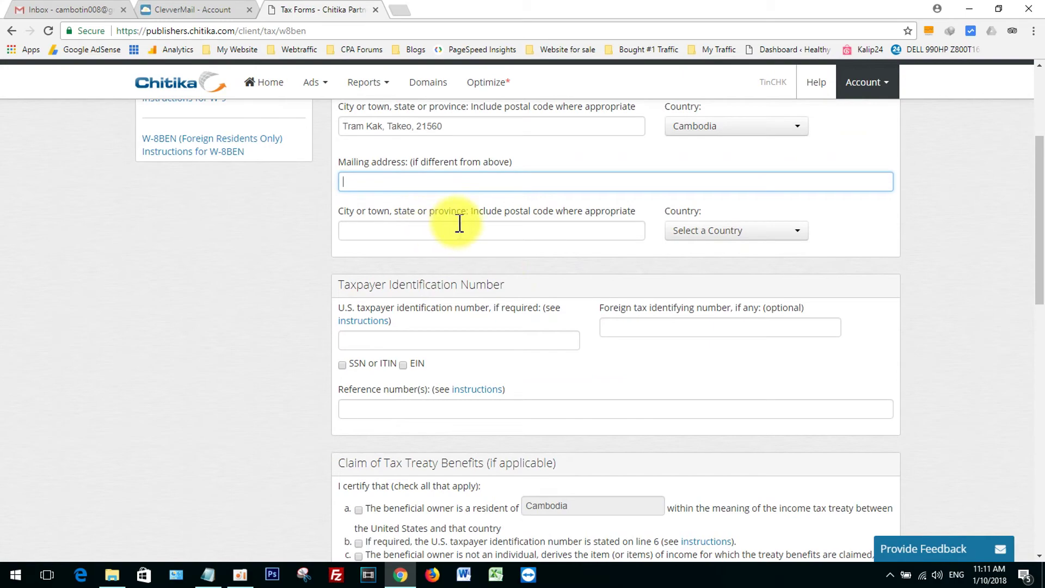
pyautogui.scroll(-2, 376, 283)
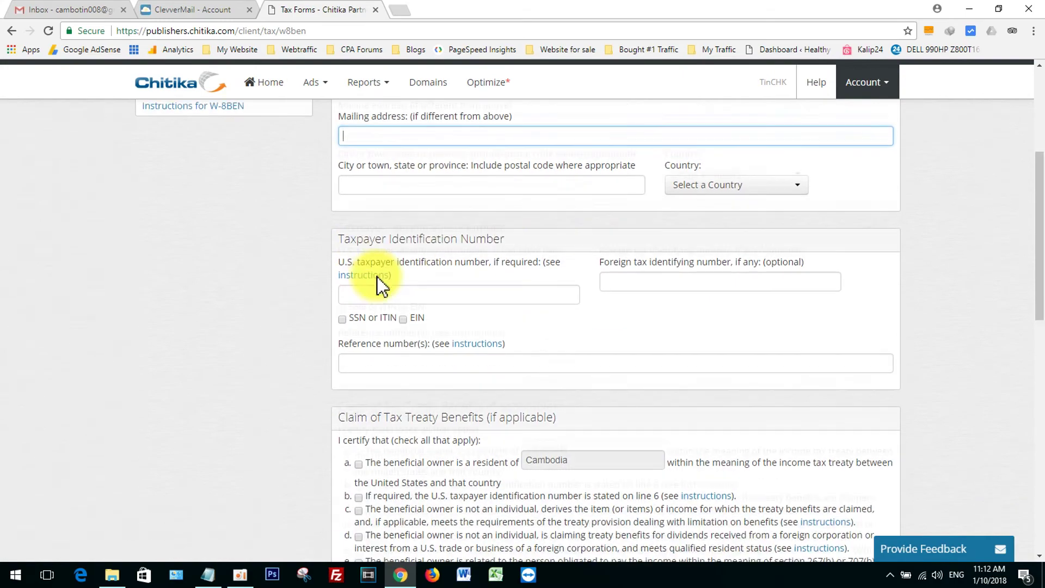
pyautogui.scroll(2, 378, 279)
pyautogui.scroll(1, 378, 274)
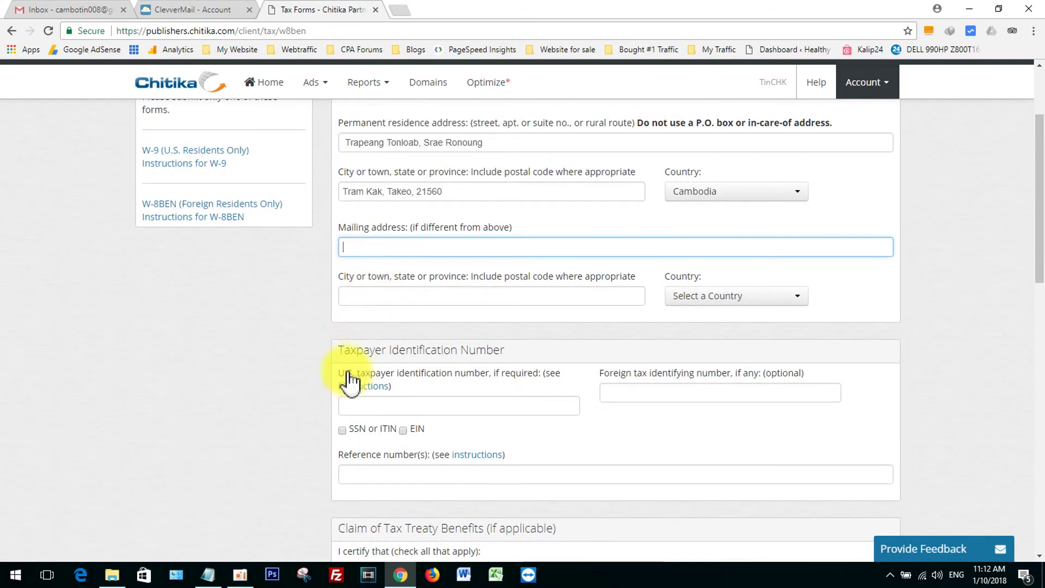
pyautogui.scroll(-2, 353, 360)
pyautogui.scroll(-1, 356, 366)
pyautogui.scroll(1, 370, 326)
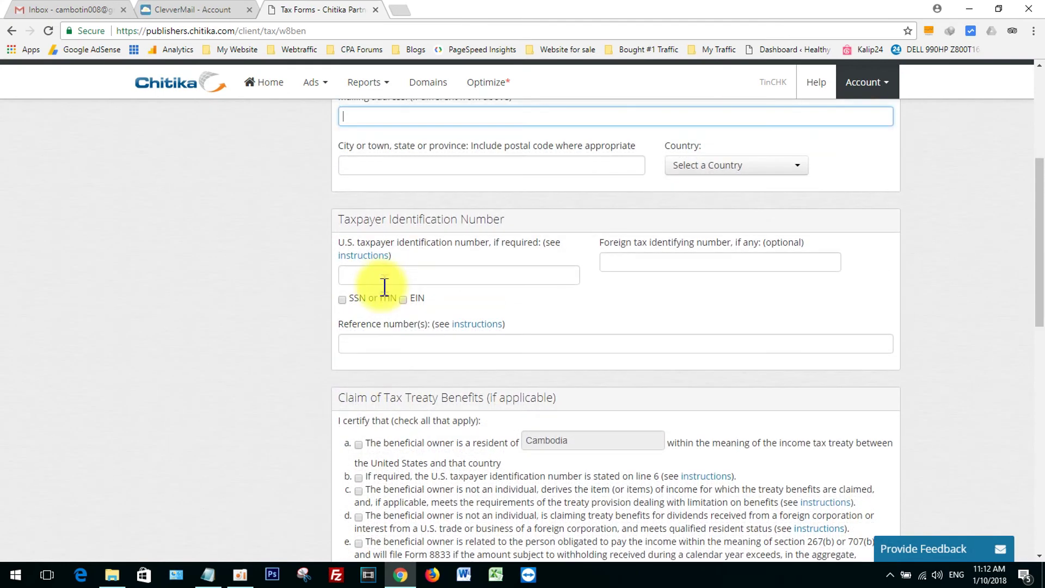
pyautogui.moveTo(339, 219); pyautogui.dragTo(518, 222)
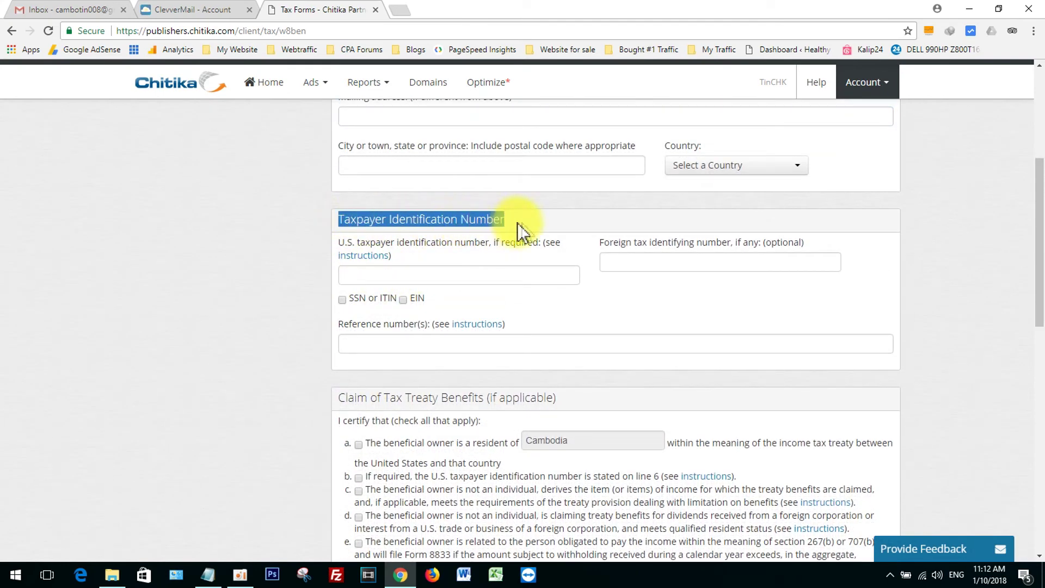
pyautogui.click(490, 272)
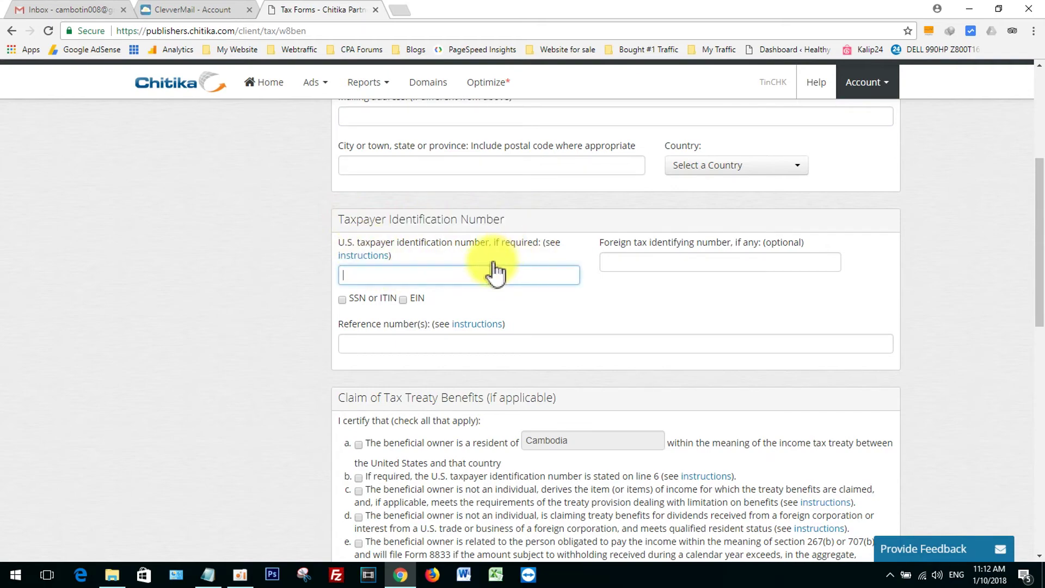
pyautogui.scroll(2, 494, 272)
pyautogui.scroll(1, 434, 284)
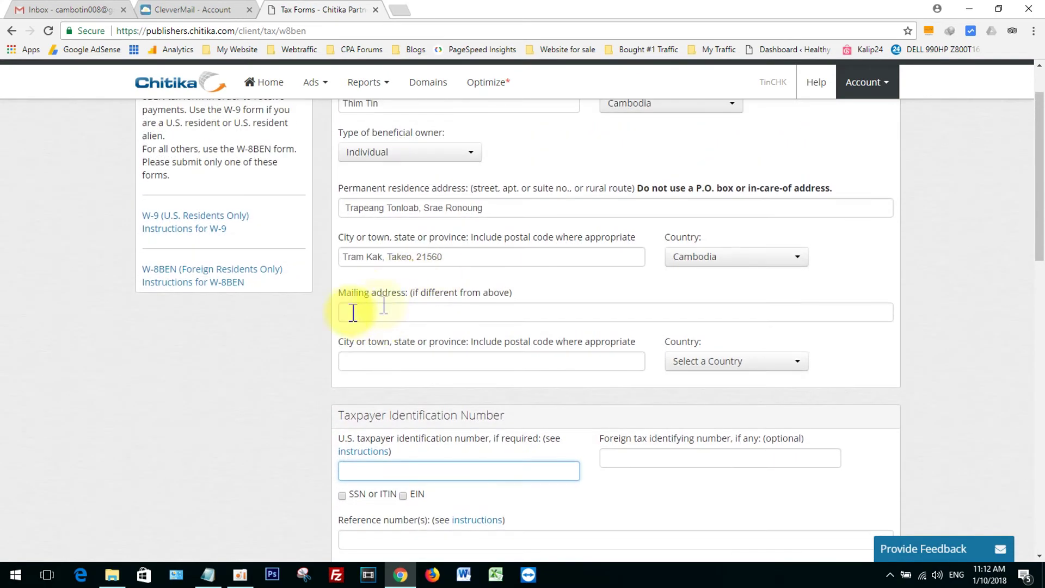
pyautogui.click(362, 310)
pyautogui.scroll(-1, 391, 361)
pyautogui.click(406, 402)
pyautogui.scroll(-4, 411, 397)
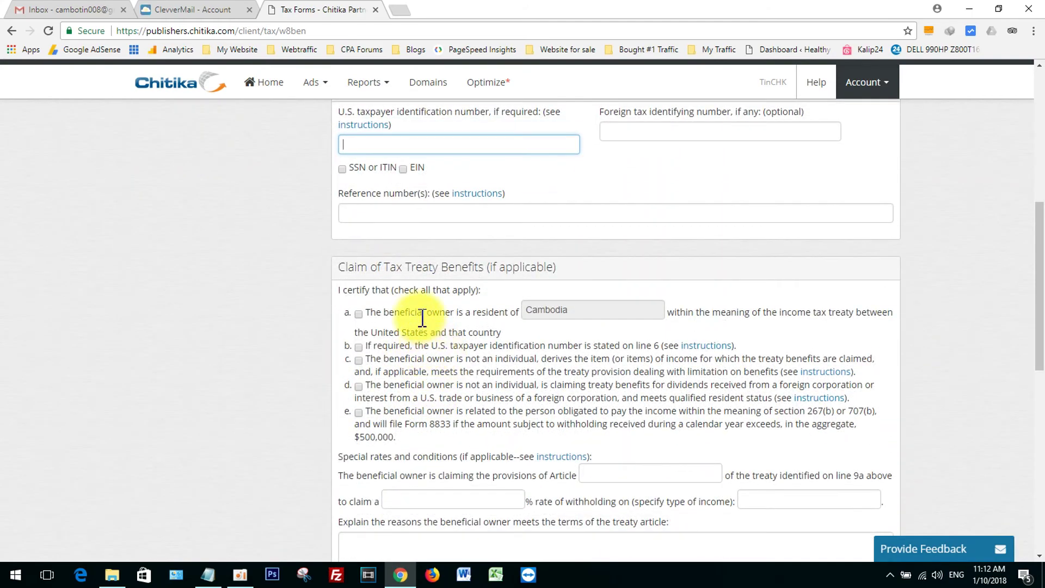
# Under Claim of Tax Treaty Benefits, certify statement a, that the beneficial owner is a resident of Cambodia.
pyautogui.scroll(-1, 411, 310)
pyautogui.scroll(1, 416, 304)
pyautogui.moveTo(339, 266); pyautogui.dragTo(478, 263)
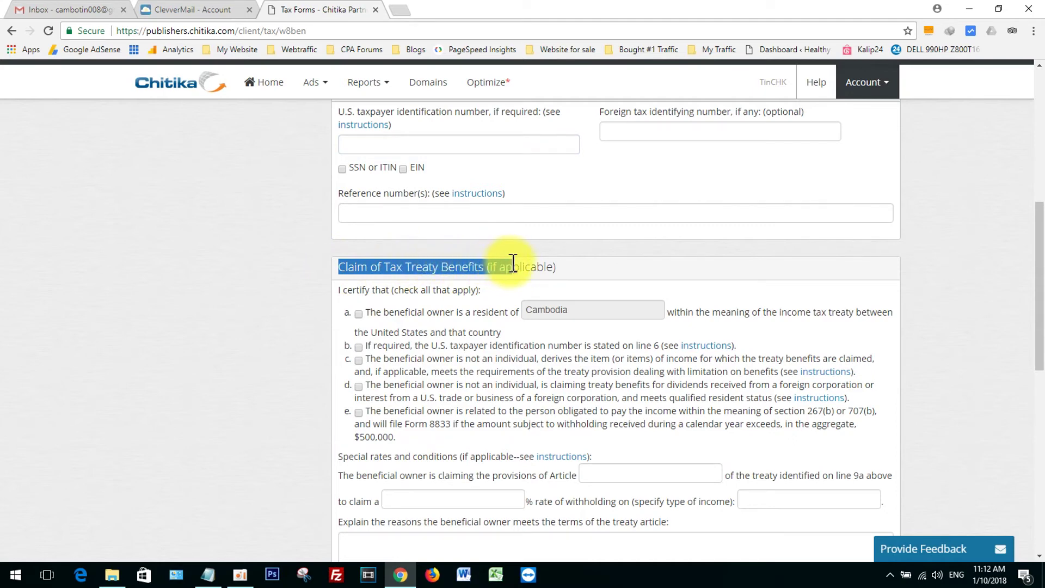
pyautogui.moveTo(547, 265); pyautogui.dragTo(572, 275)
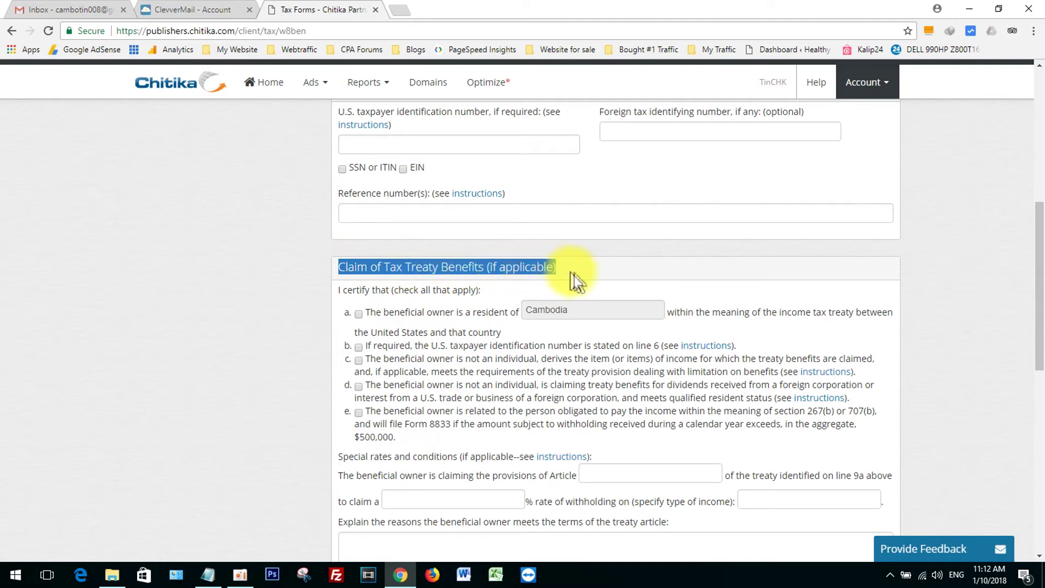
pyautogui.click(572, 273)
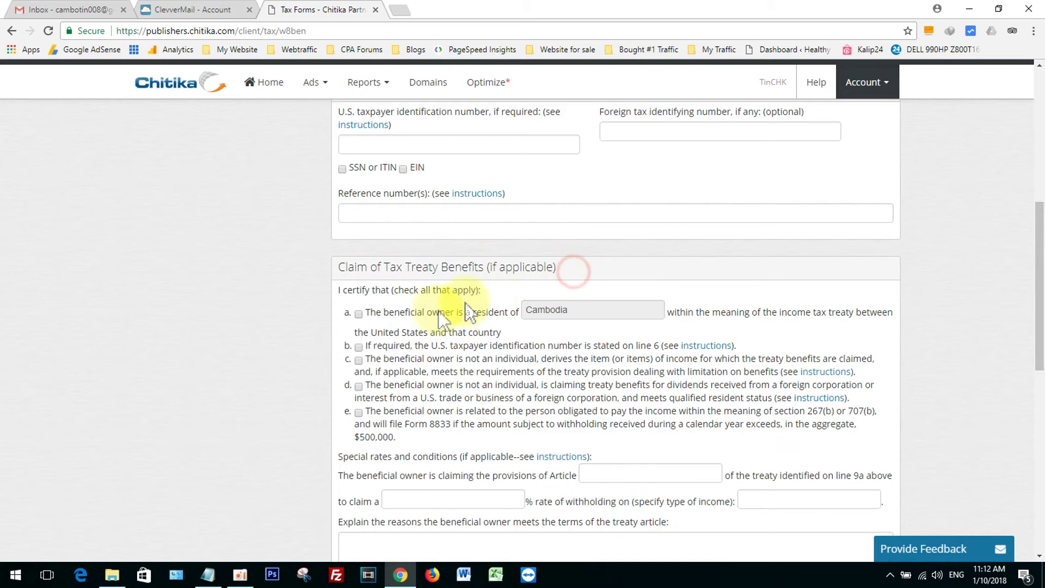
pyautogui.click(355, 314)
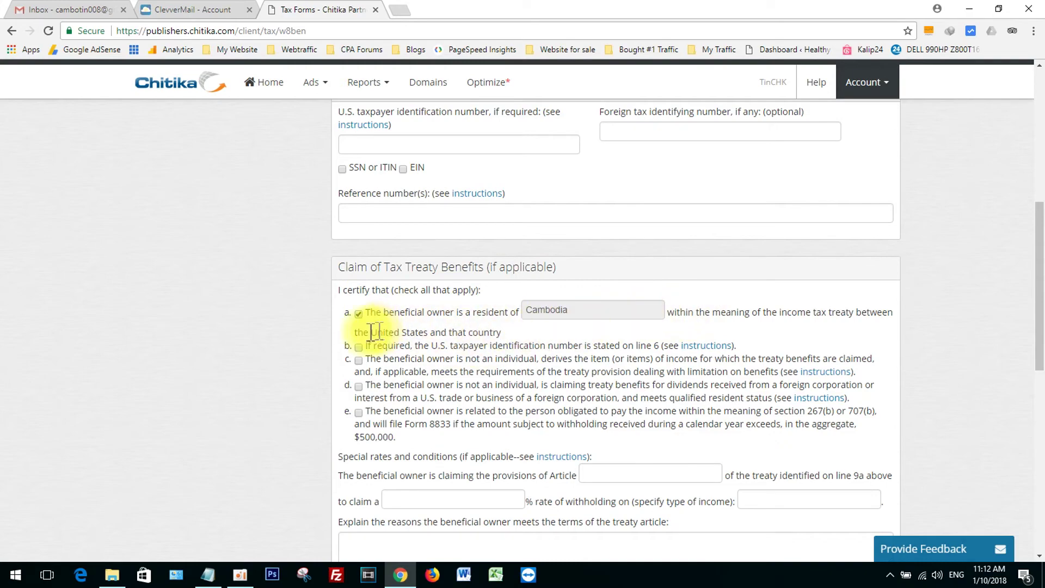
# Accept the Notional Principal Contracts statement about income not effectively connected with a United States trade or business.
pyautogui.scroll(-1, 386, 314)
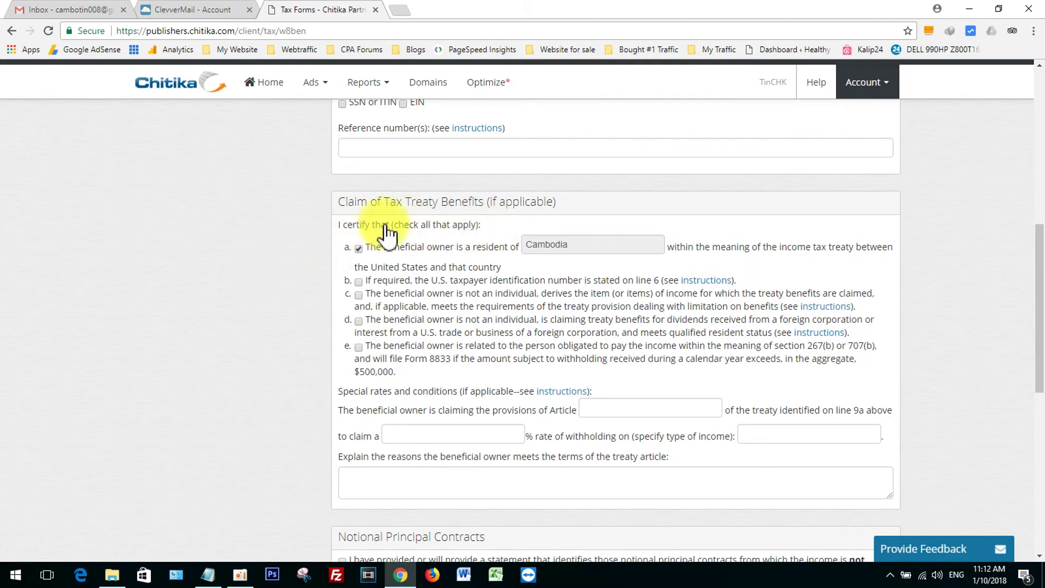
pyautogui.scroll(-1, 385, 283)
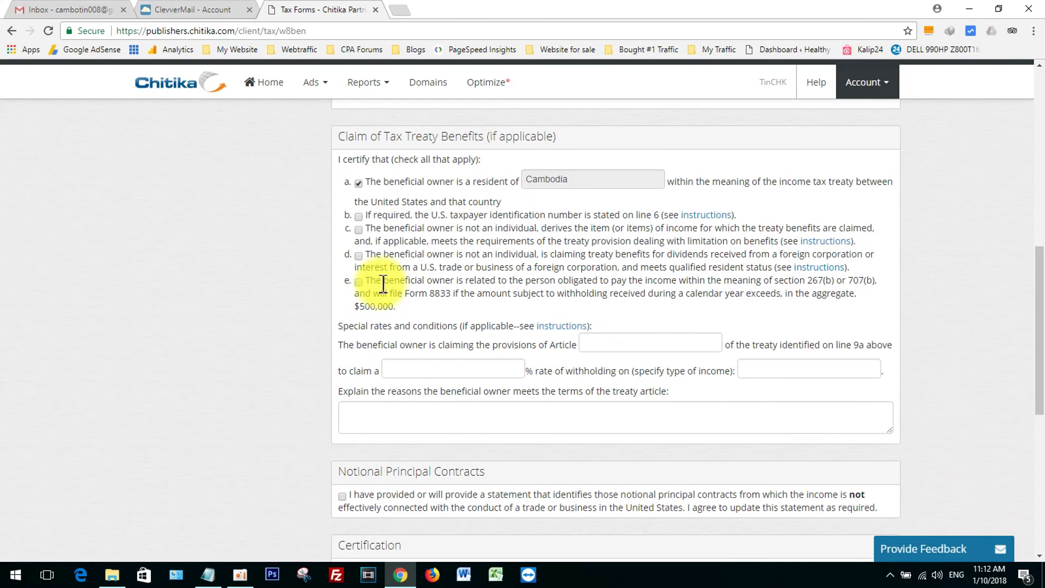
pyautogui.scroll(-2, 370, 269)
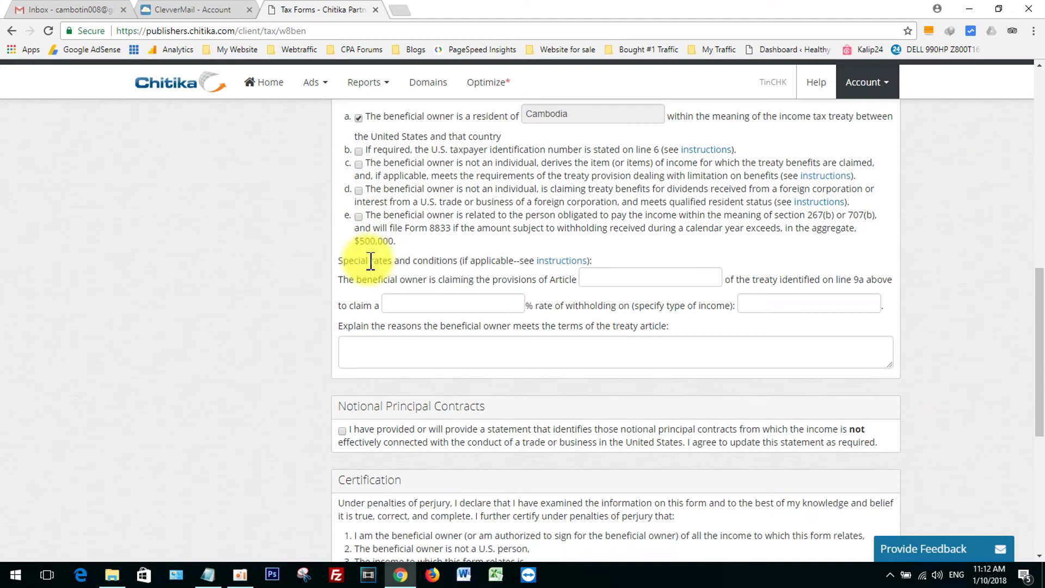
pyautogui.scroll(-2, 372, 271)
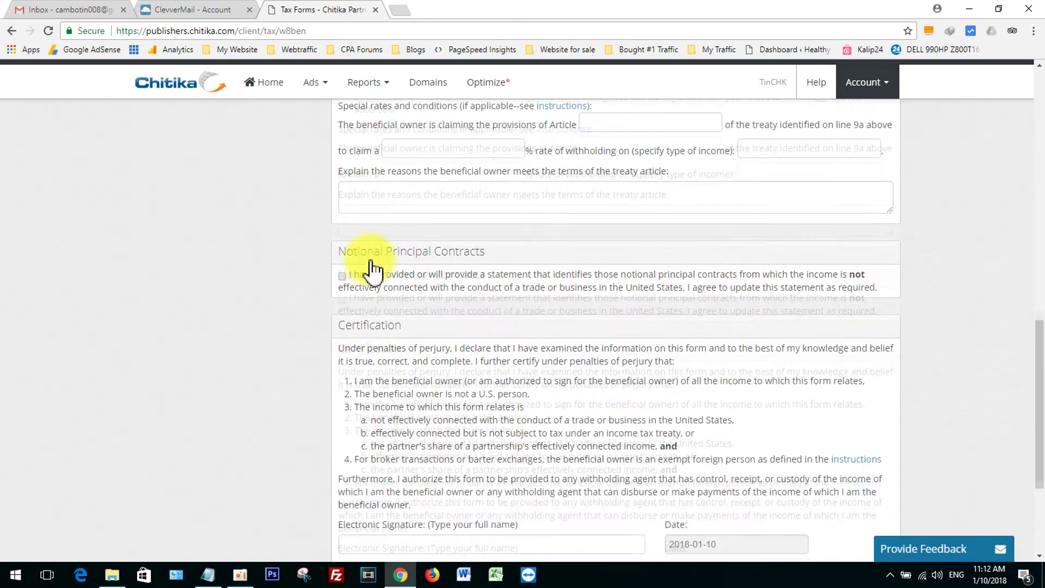
pyautogui.moveTo(339, 212); pyautogui.dragTo(479, 217)
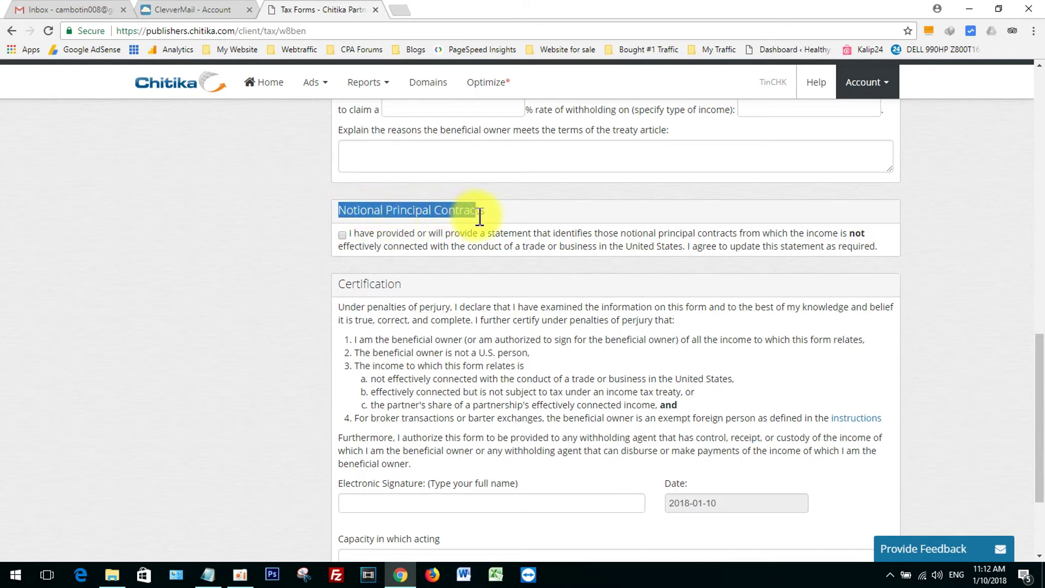
pyautogui.click(400, 249)
pyautogui.click(341, 236)
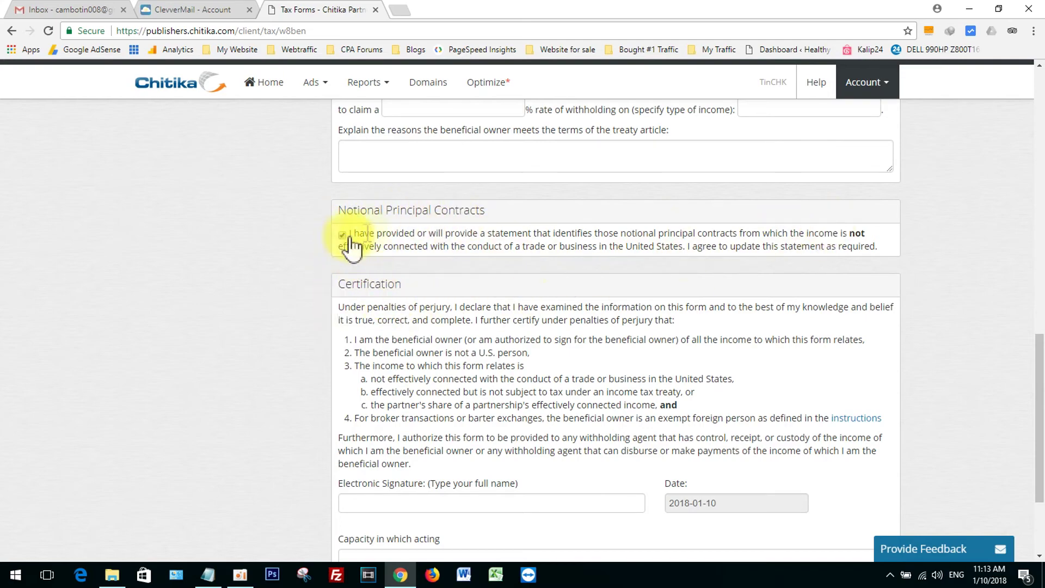
# Complete the Certification section by entering the full name as electronic signature and "Owner" as the capacity in which acting.
pyautogui.scroll(-1, 354, 261)
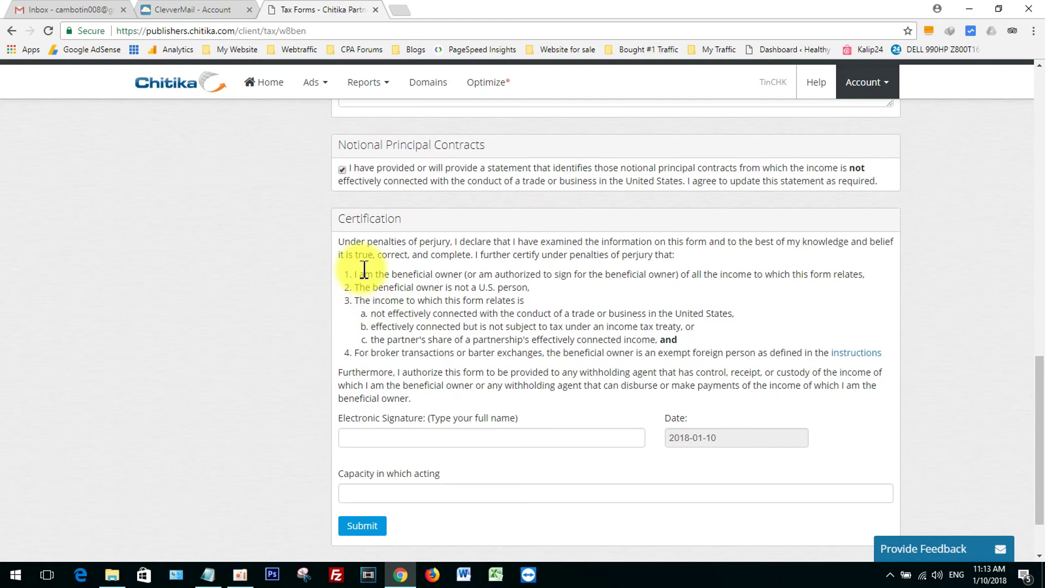
pyautogui.scroll(-2, 364, 268)
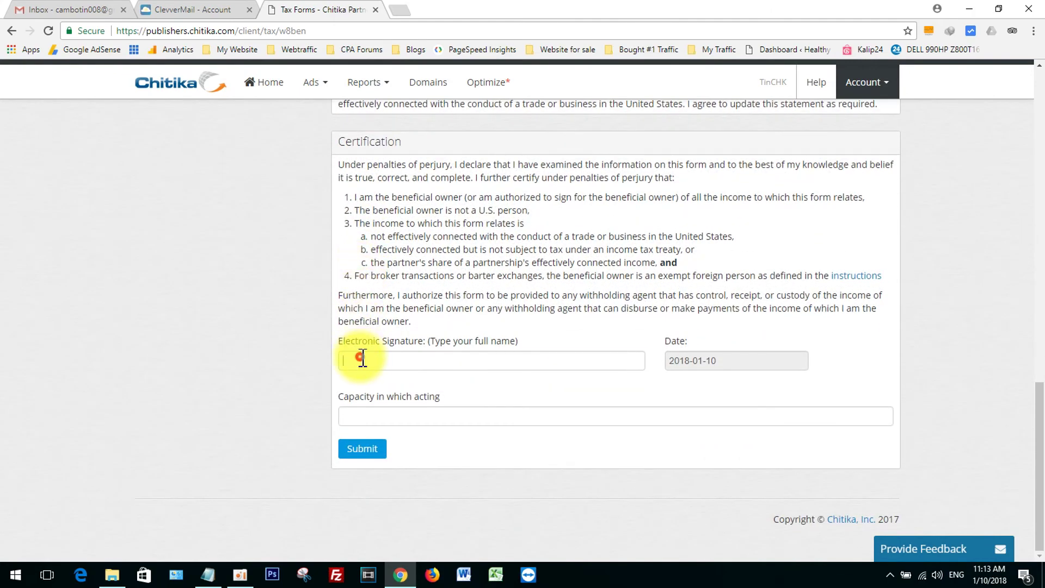
pyautogui.scroll(2, 361, 337)
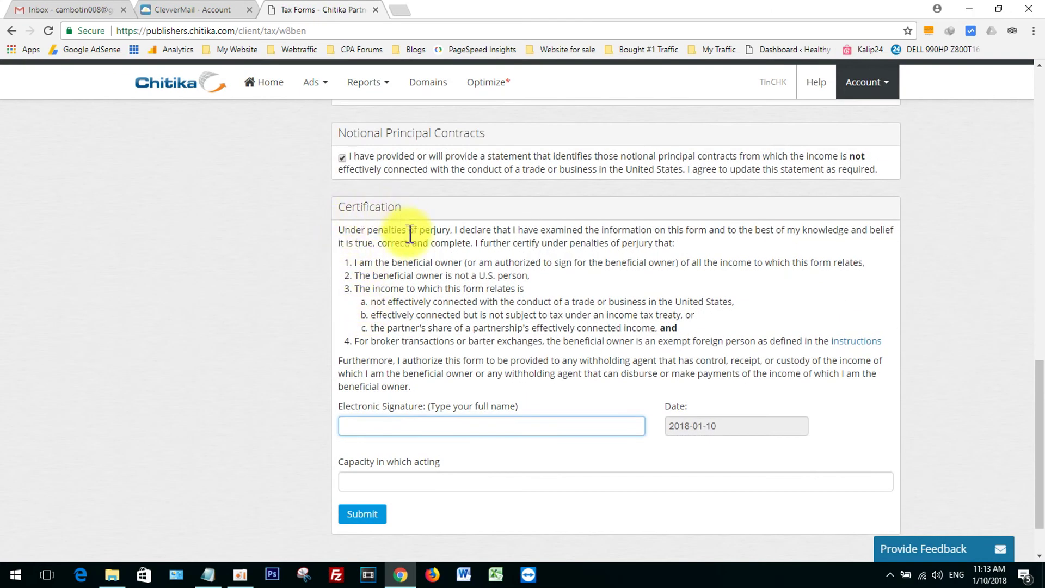
pyautogui.scroll(-2, 399, 234)
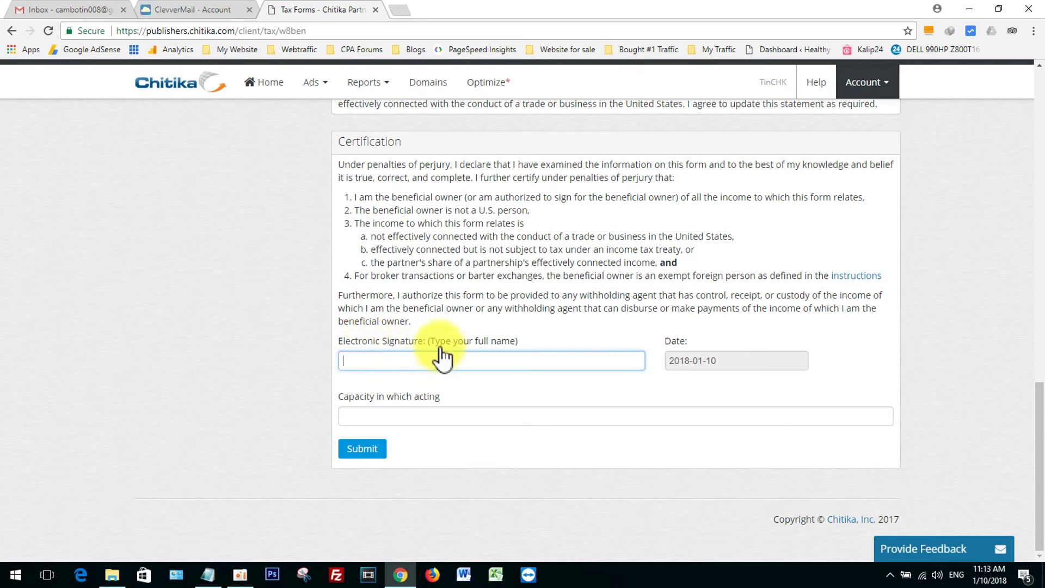
pyautogui.click(506, 364)
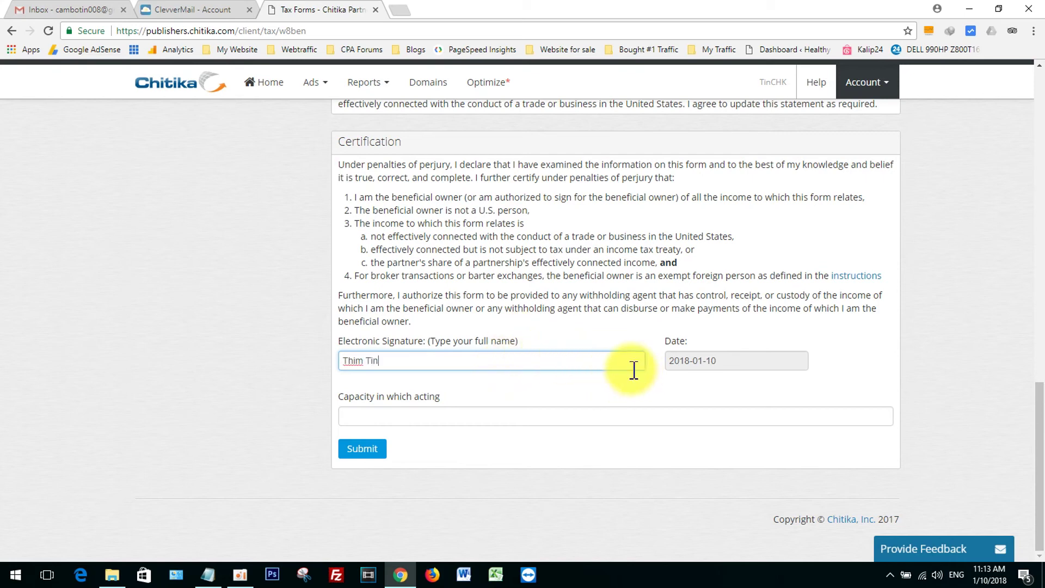
pyautogui.click(357, 415)
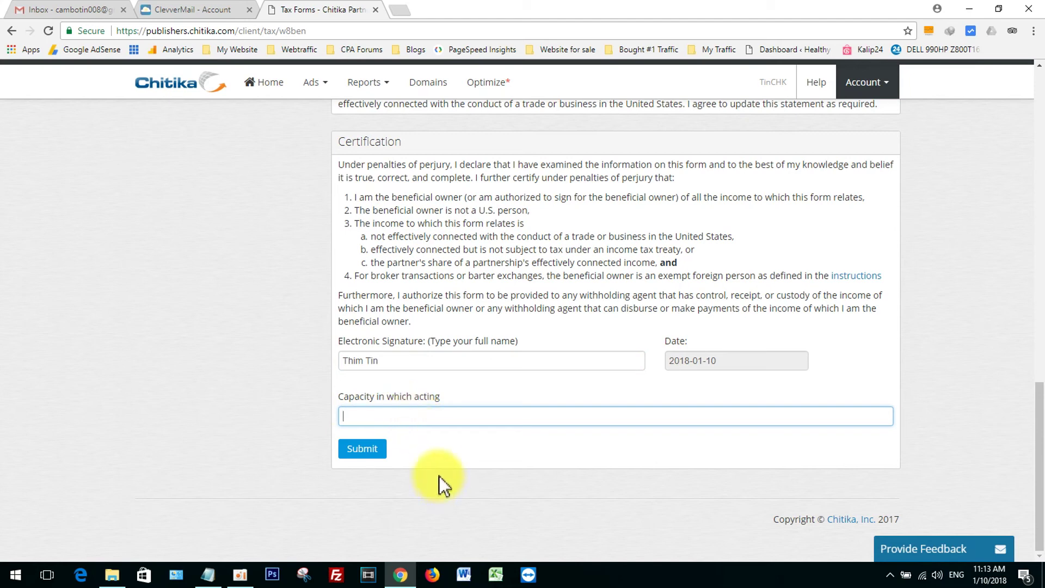
pyautogui.click(533, 469)
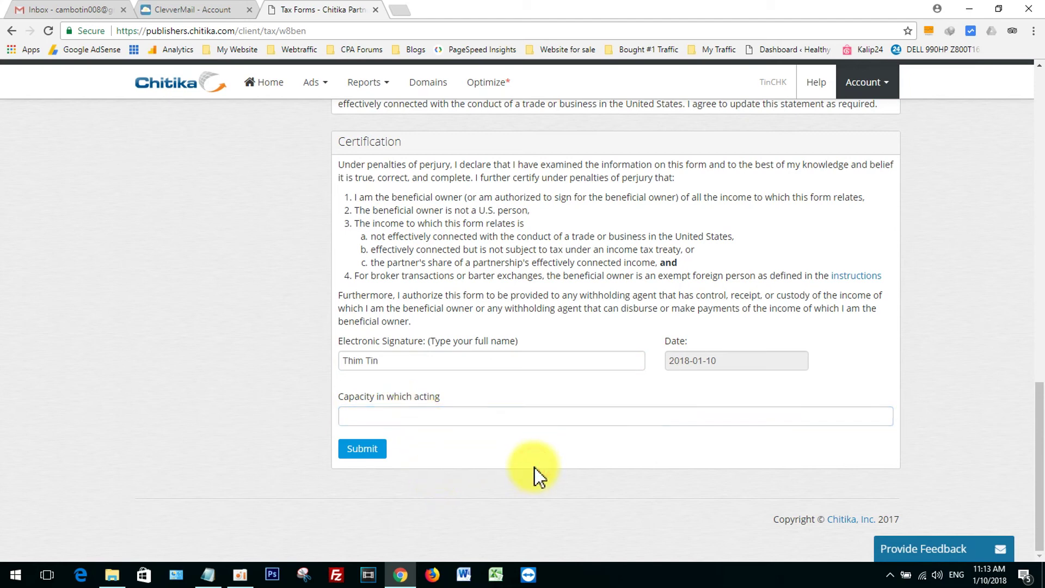
pyautogui.click(501, 415)
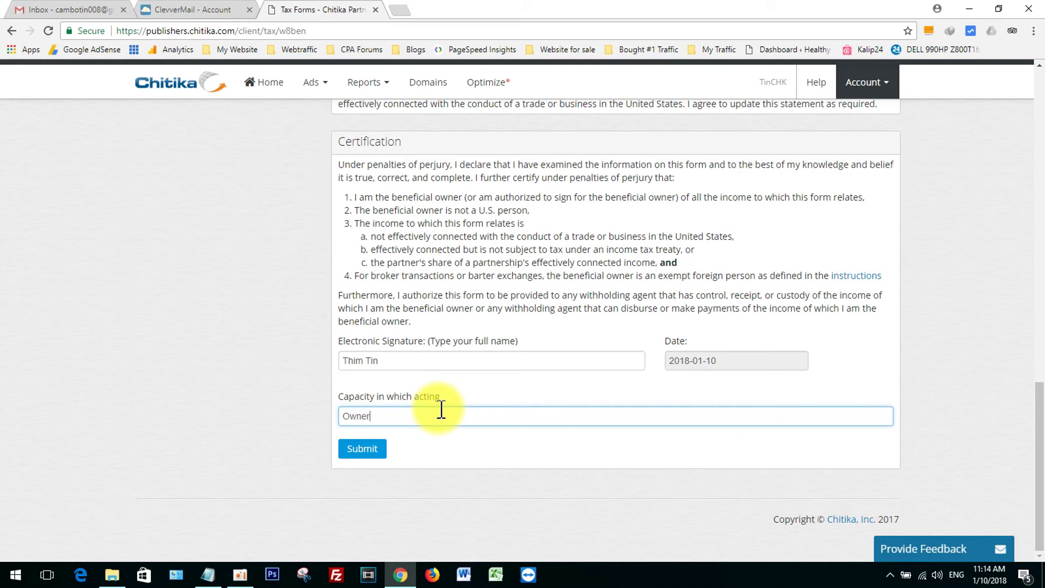
# Review the completed W-8BEN form from beginning to end, submit it, and close the submission message.
pyautogui.scroll(15, 460, 402)
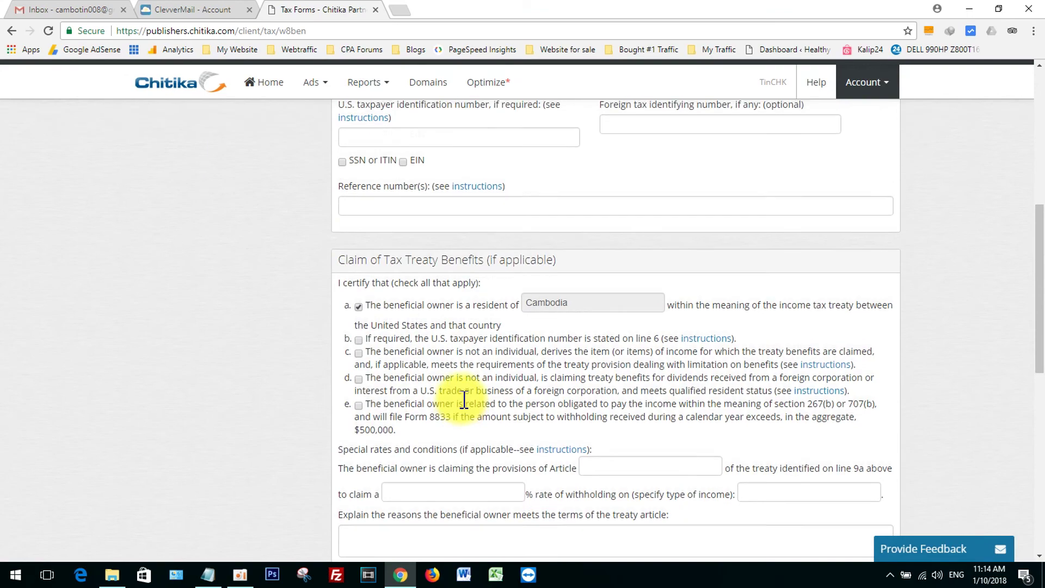
pyautogui.scroll(4, 464, 405)
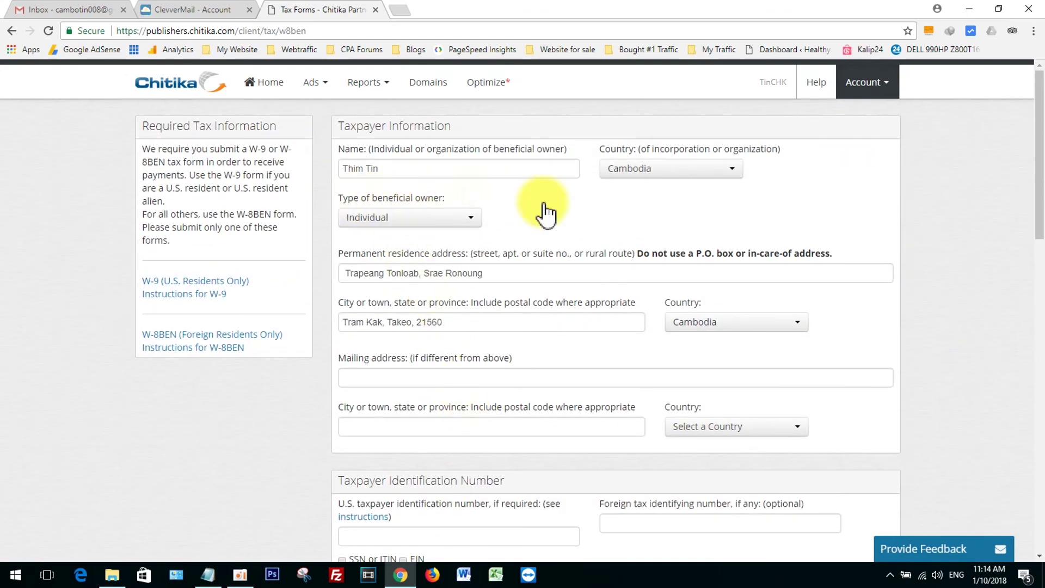
pyautogui.scroll(-1, 564, 332)
pyautogui.scroll(-4, 558, 332)
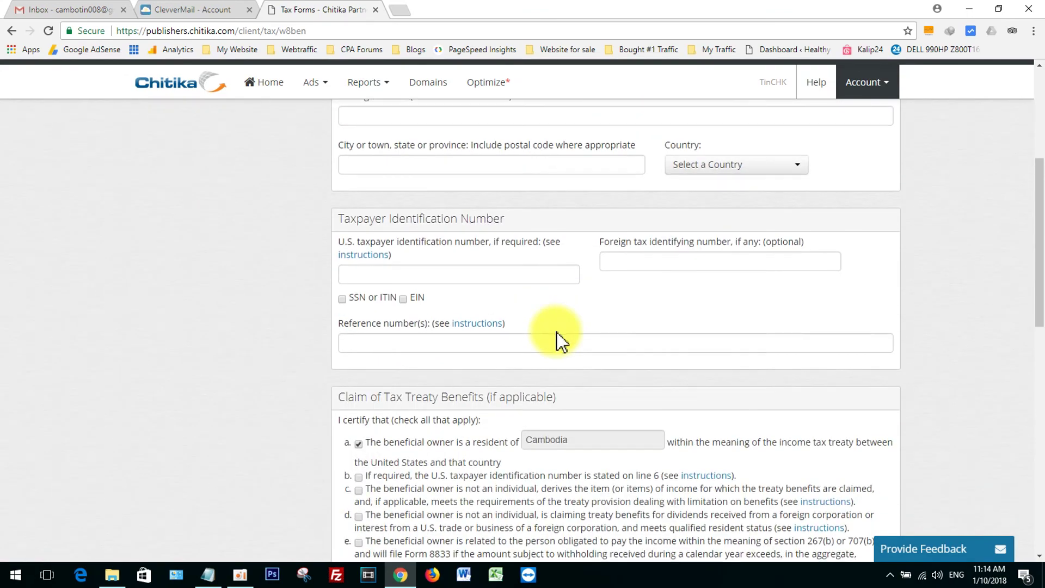
pyautogui.scroll(-6, 556, 332)
pyautogui.scroll(-5, 556, 332)
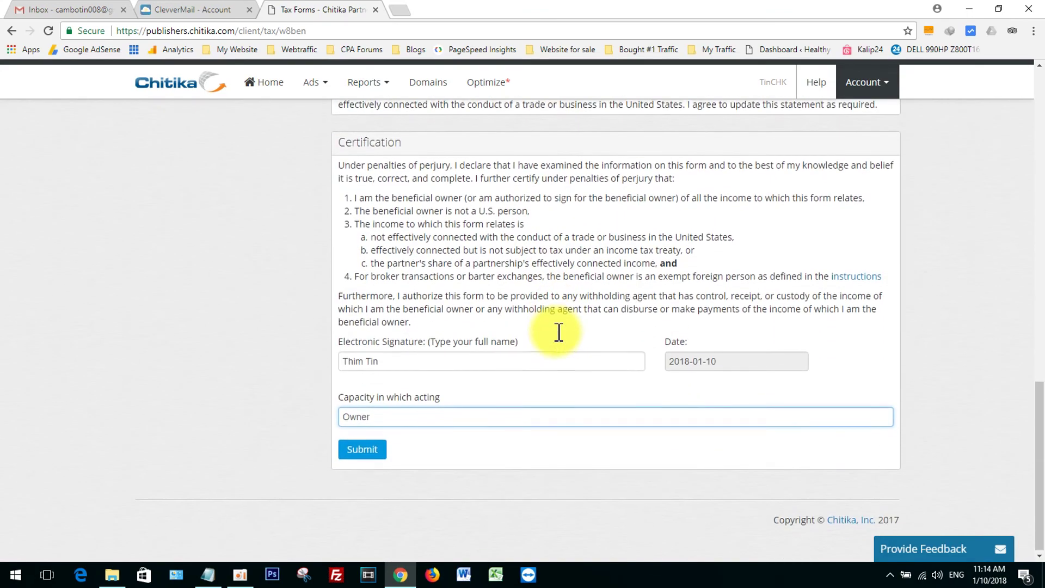
pyautogui.click(366, 455)
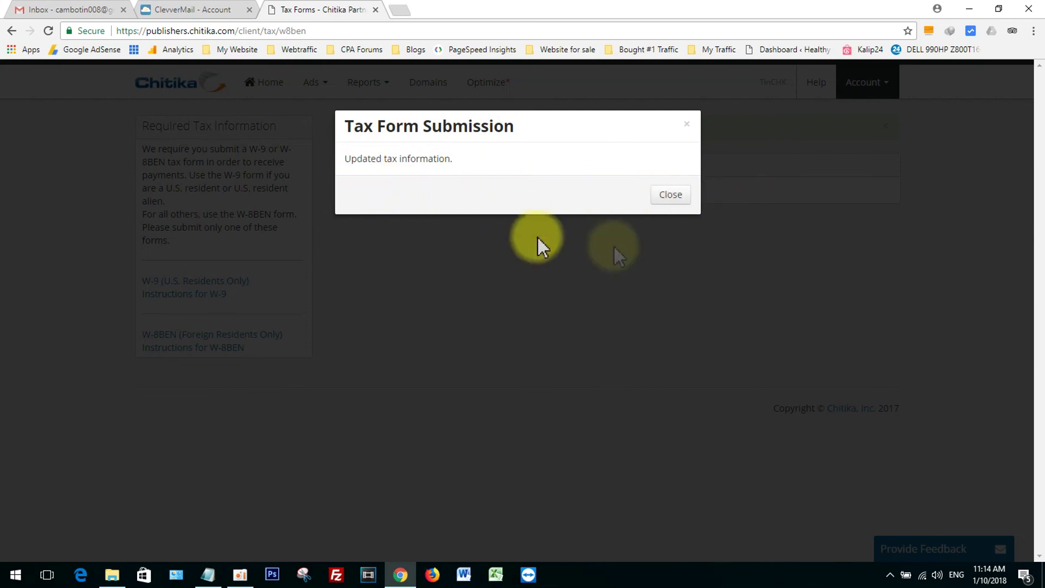
pyautogui.click(672, 196)
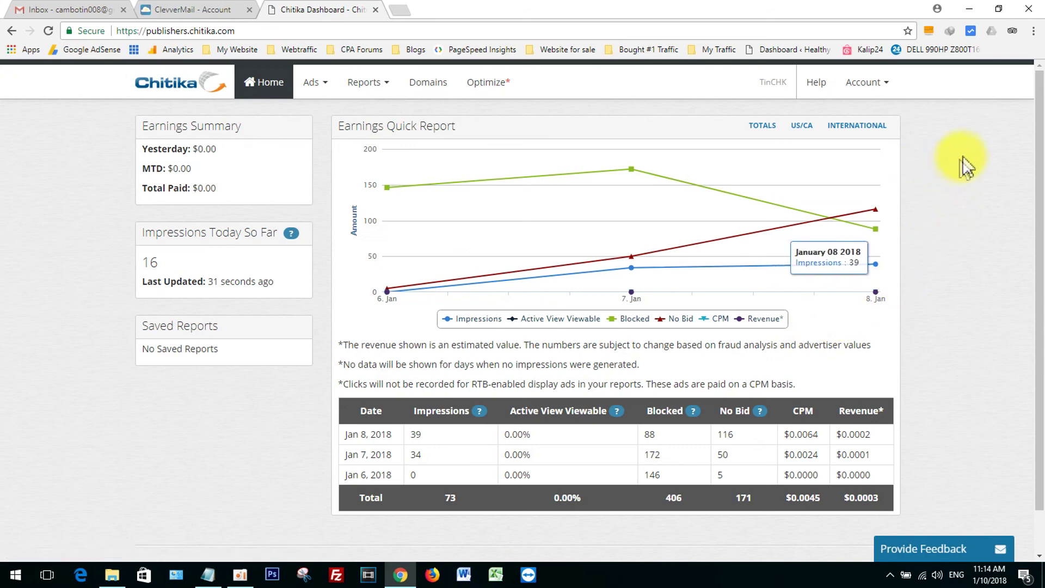
# Open the account's Tax Forms page to check the W-8BEN submission status.
pyautogui.click(880, 92)
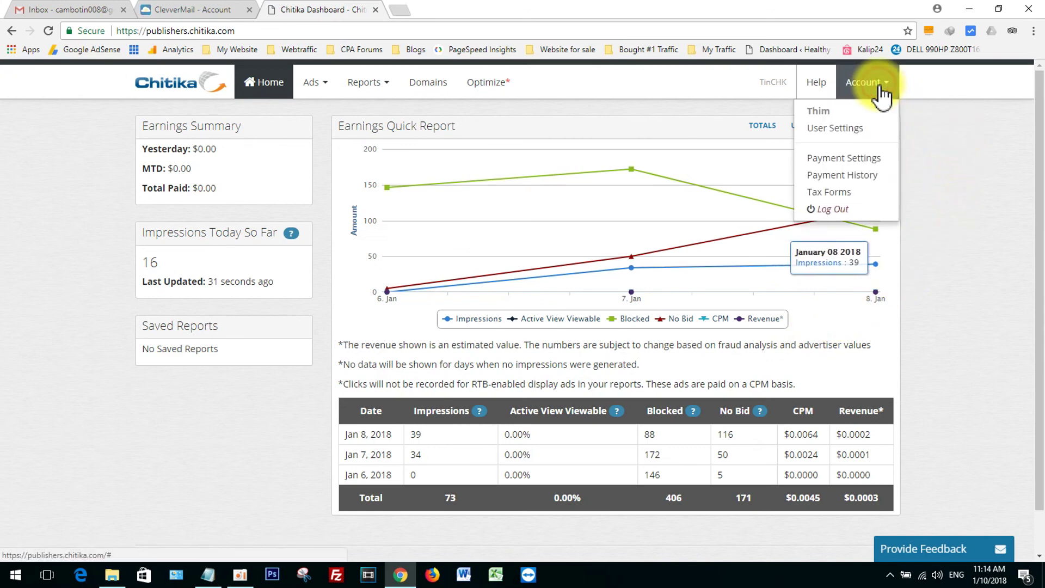
pyautogui.click(837, 190)
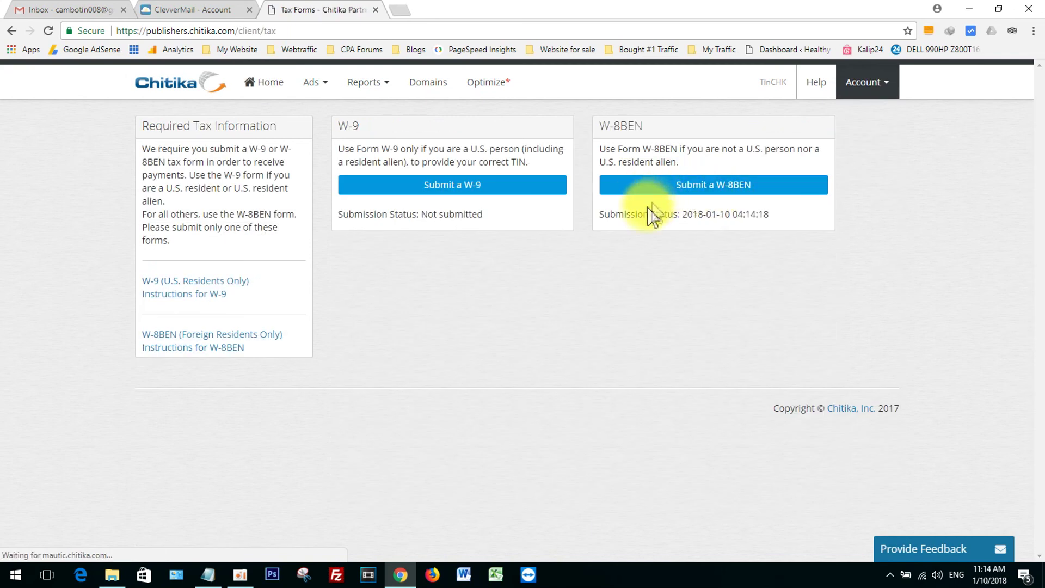